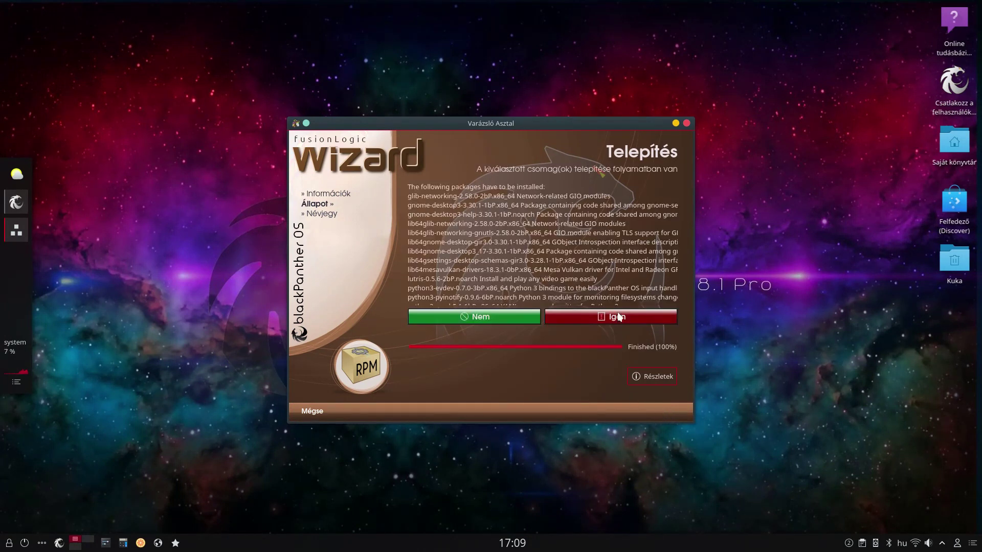
- Approve installing the Lutris package with its dependencies, check the installation details, and finish the wizard
left_click(618, 316)
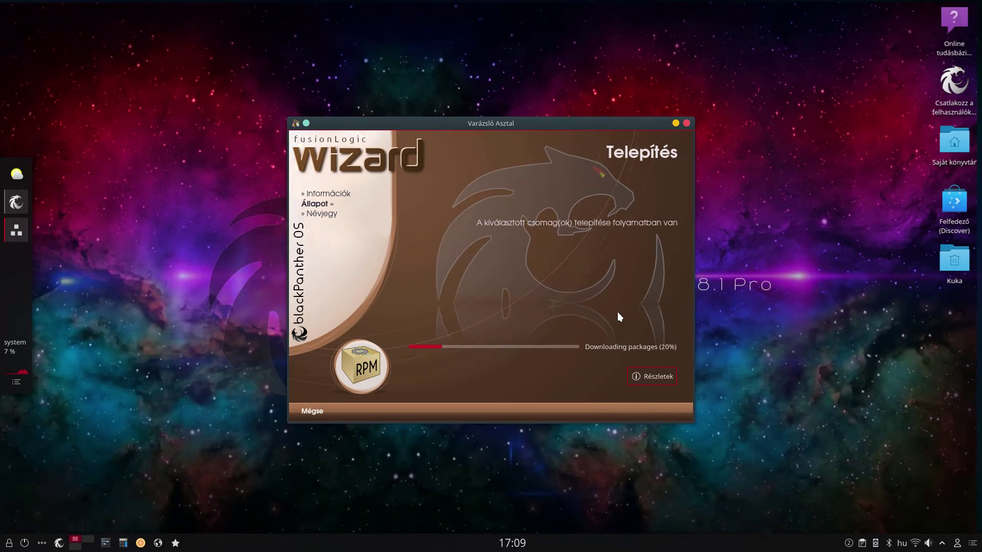
left_click(648, 378)
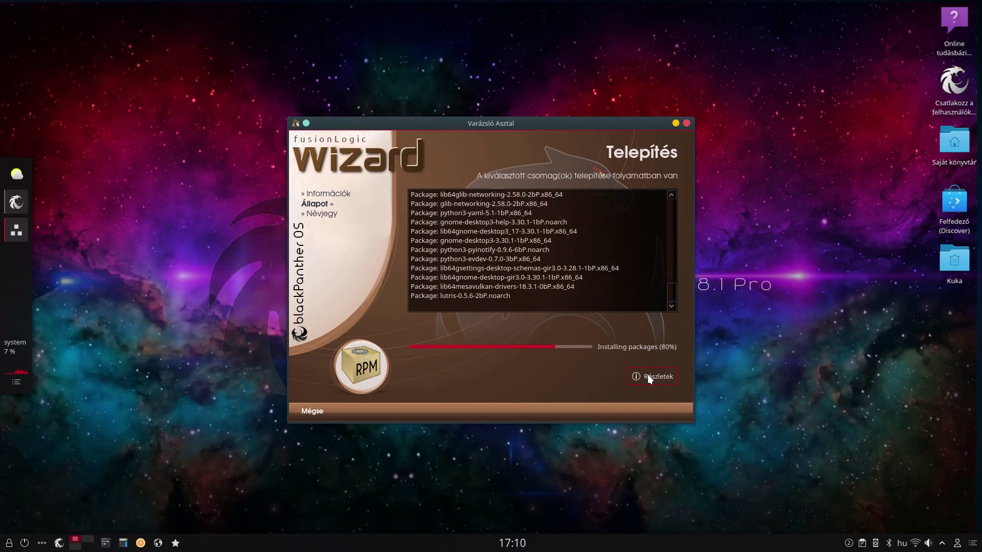
left_click(648, 374)
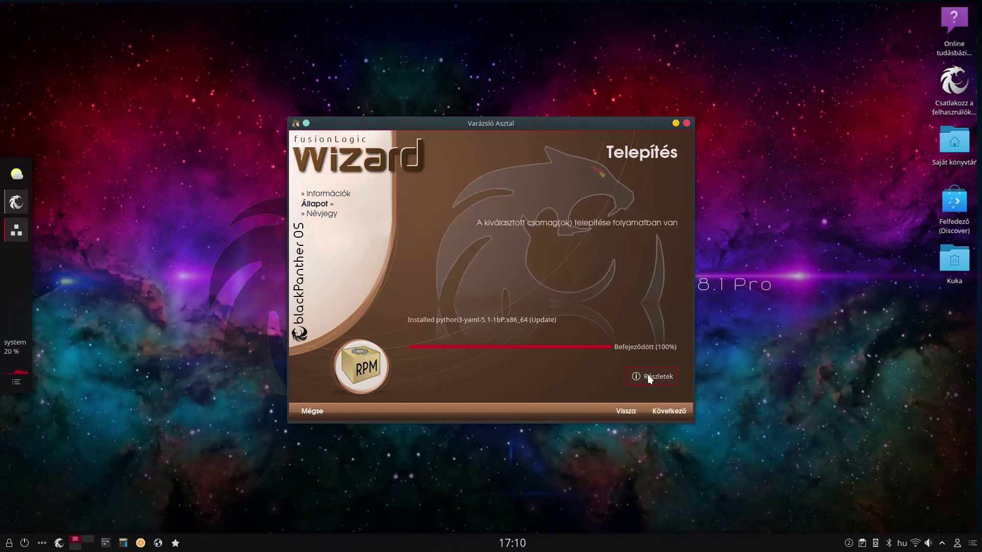
left_click(666, 417)
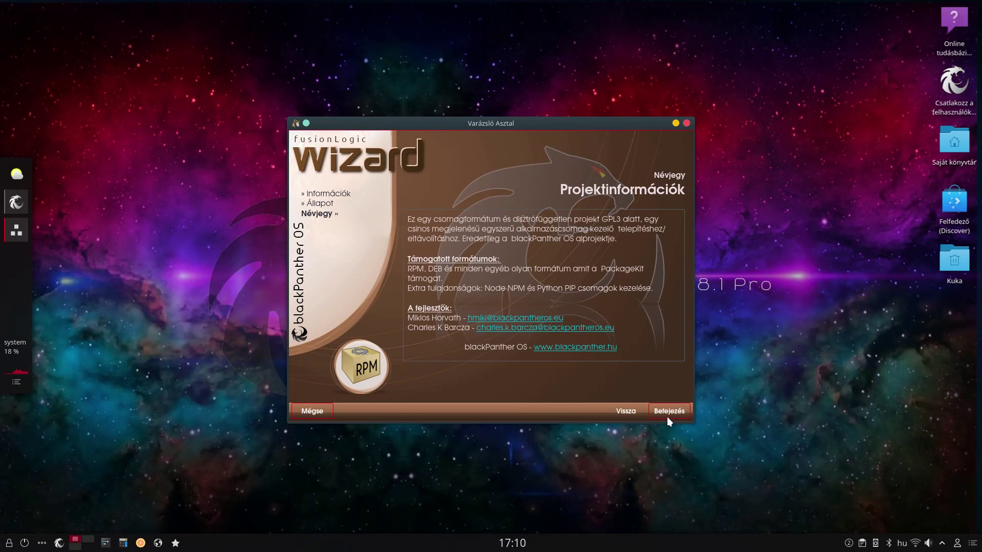
left_click(666, 411)
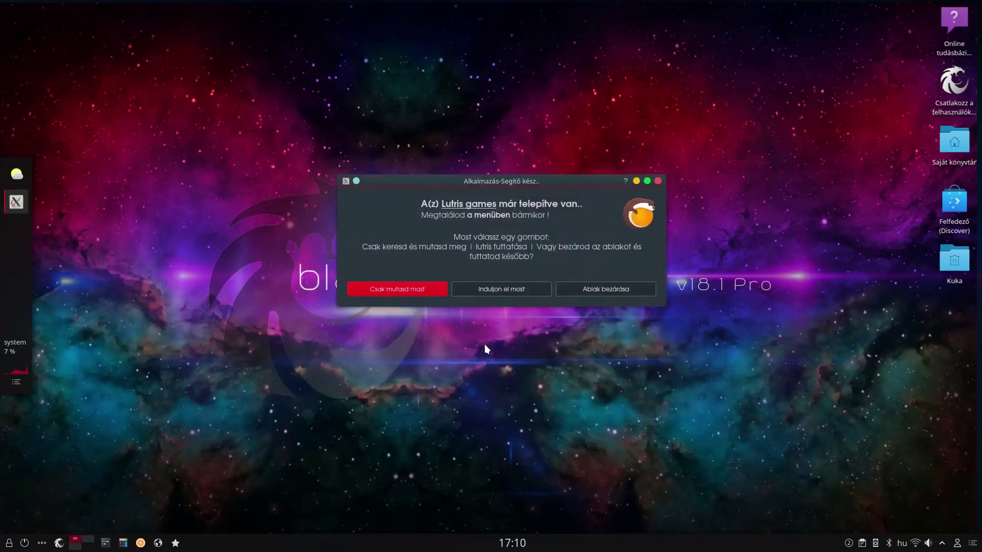
- Start Lutris and dismiss its startup notices, opting out of the missing Vulkan libraries message
left_click(491, 292)
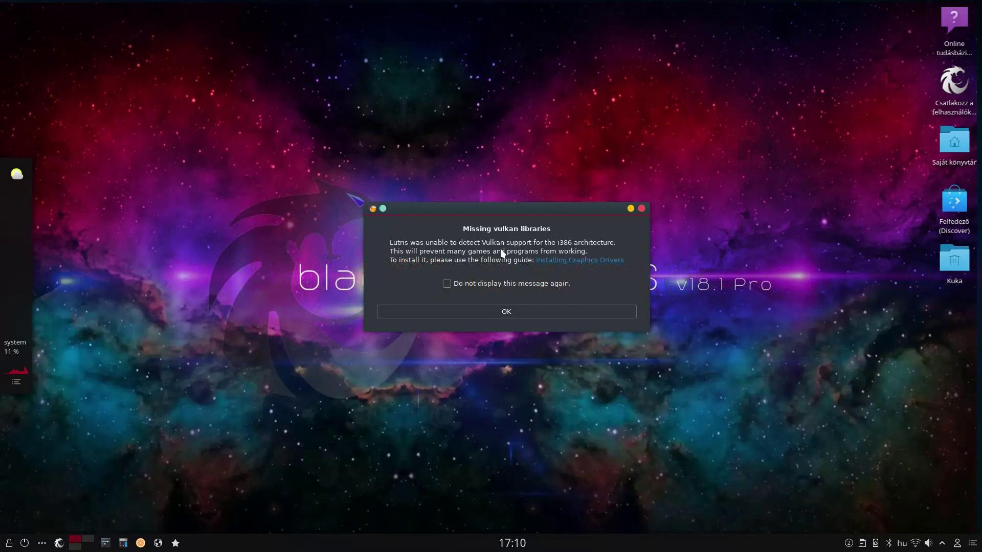
left_click(482, 284)
left_click(502, 311)
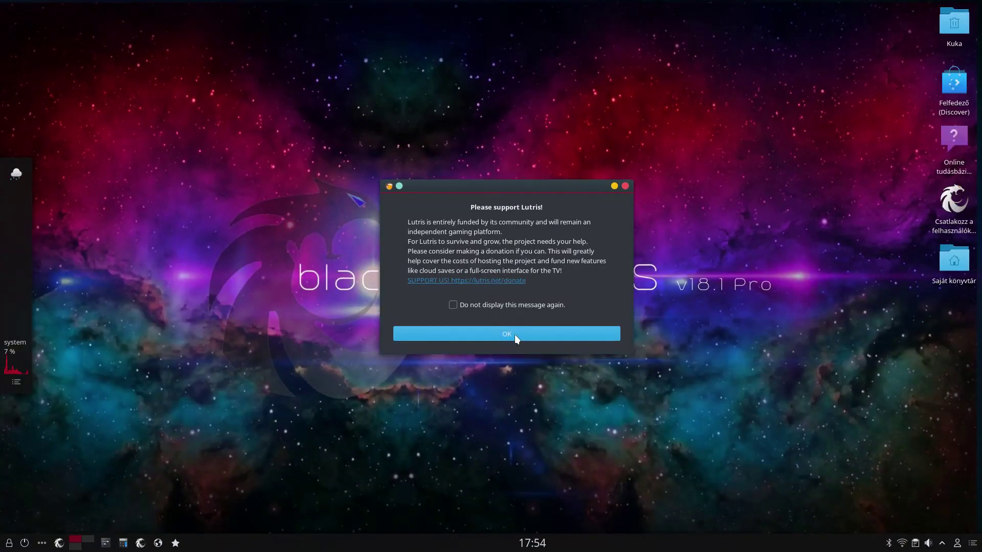
left_click(514, 334)
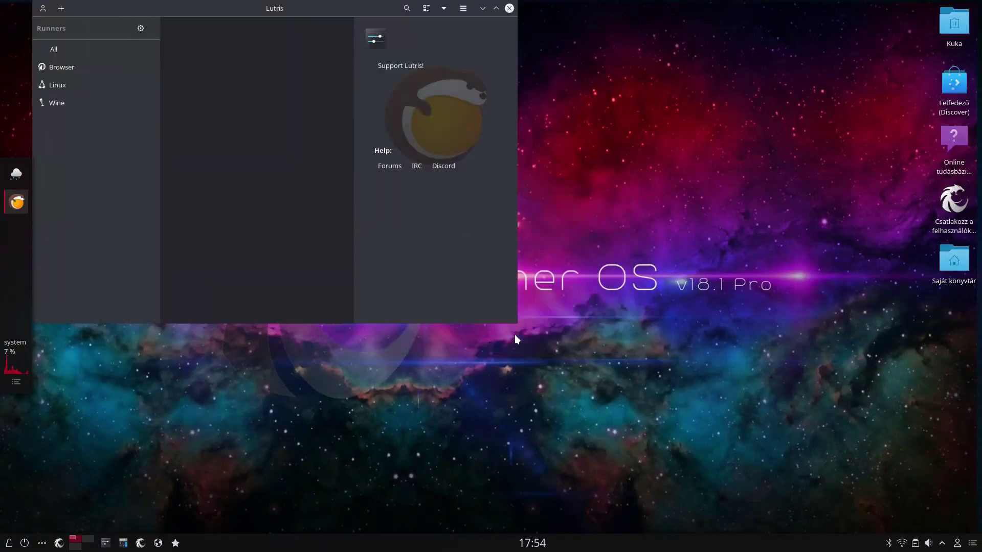
- Move the Lutris window toward the middle of the desktop and install the tkg-4.6 x86_64 Wine version
left_click_drag(261, 11, 458, 103)
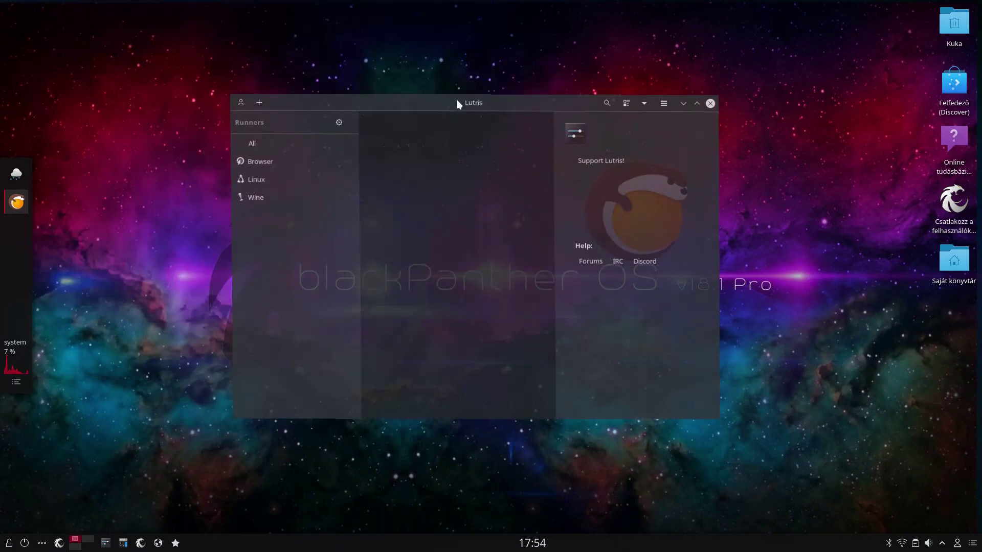
left_click(312, 200)
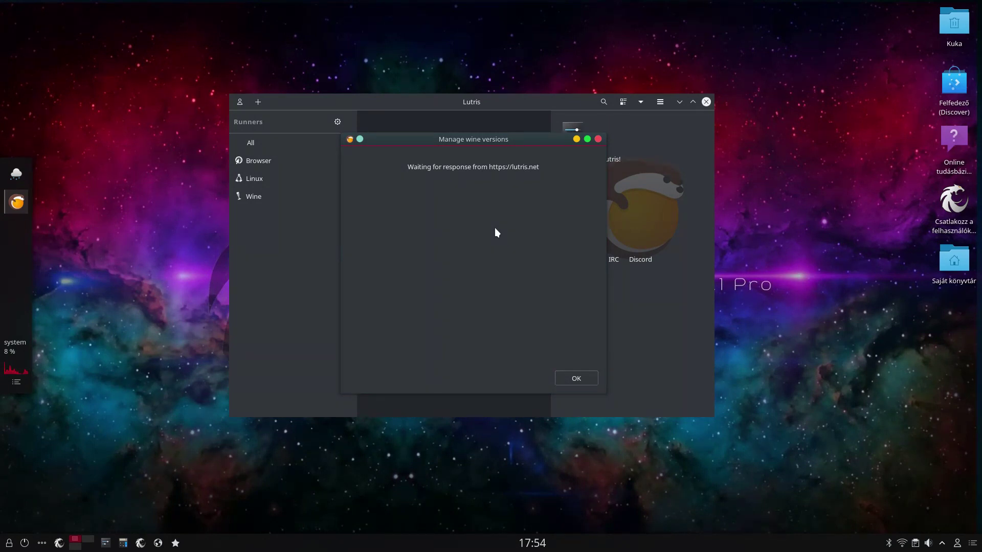
scroll(495, 232, "down", 10)
scroll(495, 236, "down", 4)
left_click(357, 248)
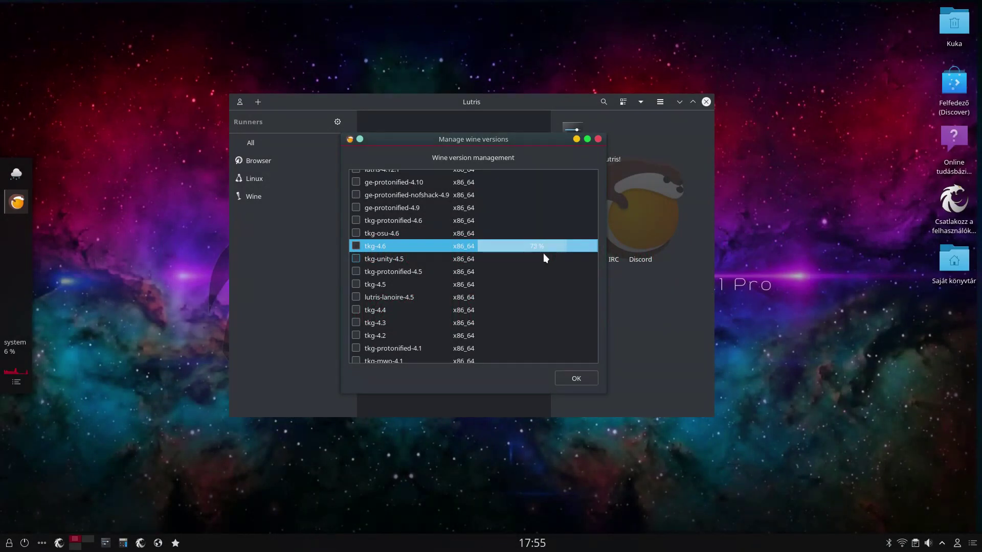
left_click(575, 382)
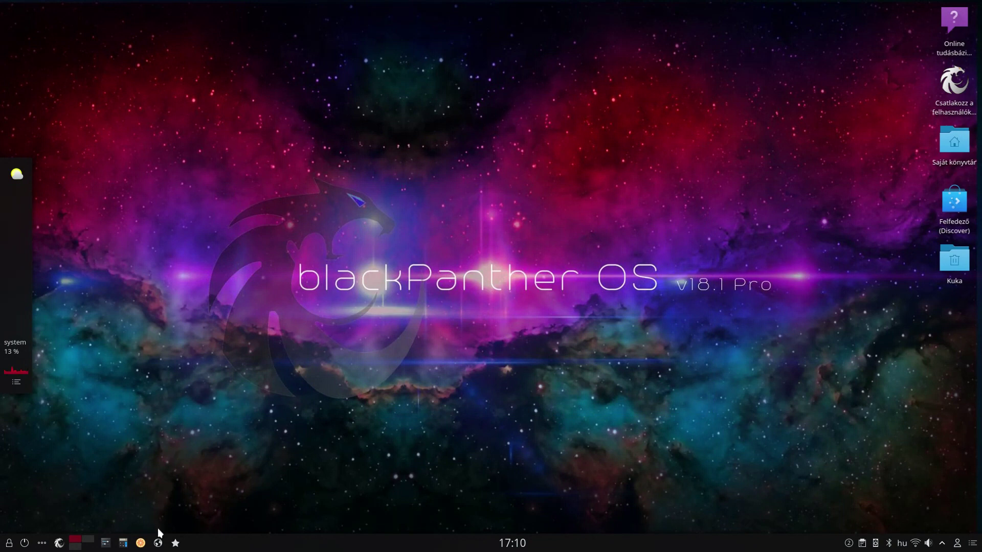
- Switch to the Chromium browser, load lutris.net, and dismiss the page translation offer
left_click(158, 543)
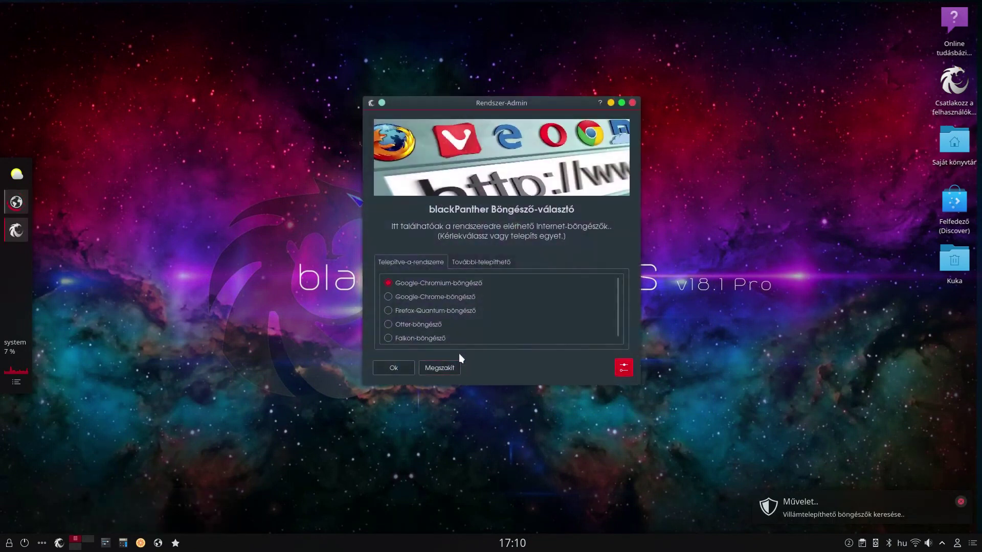
left_click(400, 367)
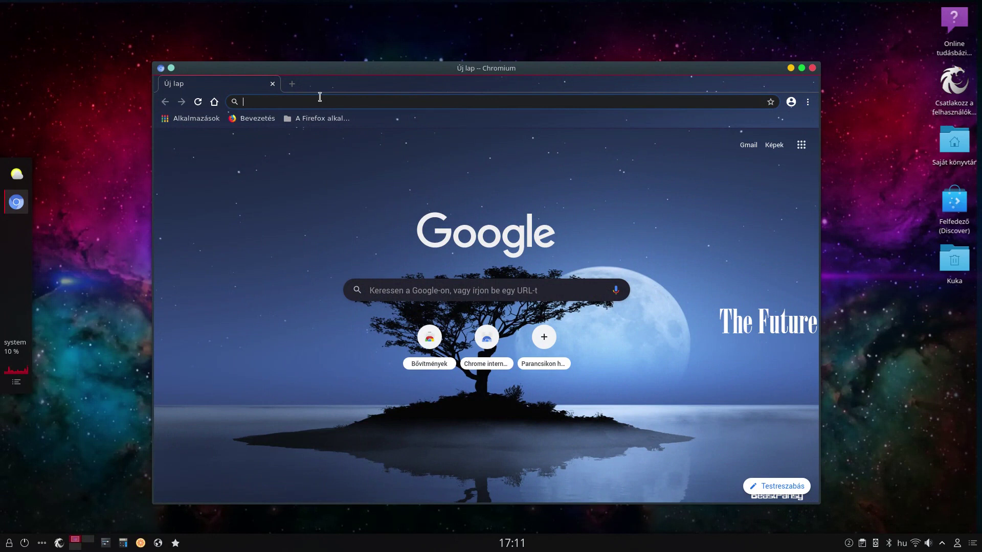
type("lutris")
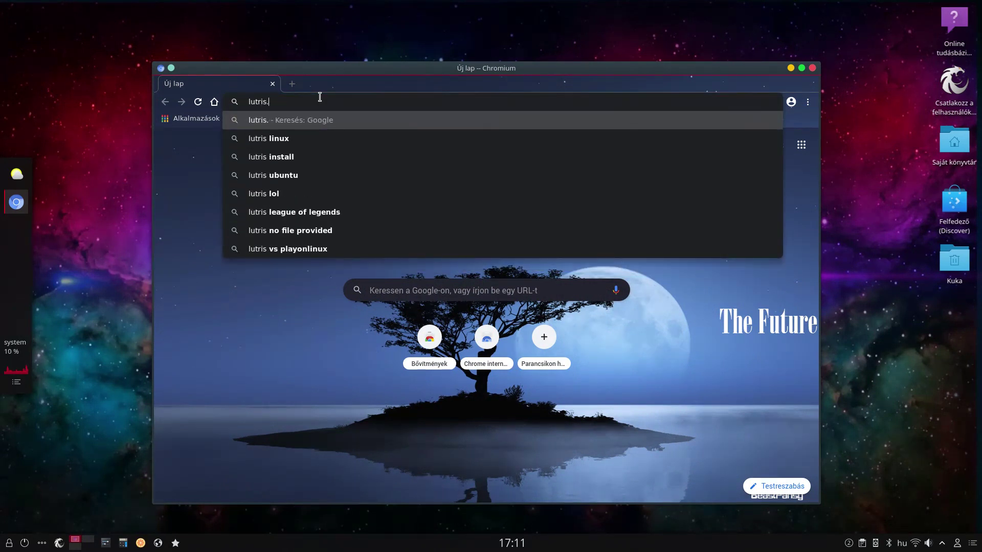
type(".net")
key("Return")
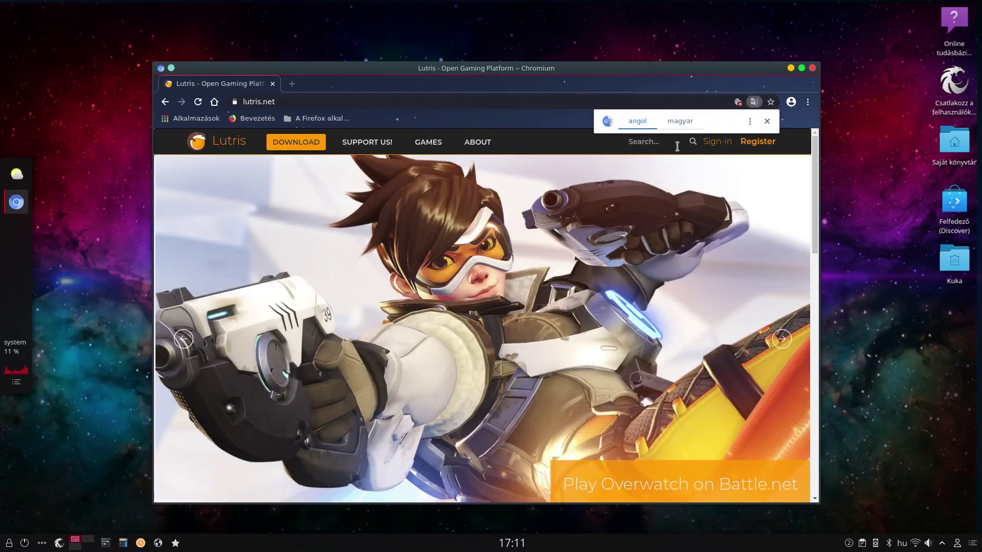
left_click(766, 120)
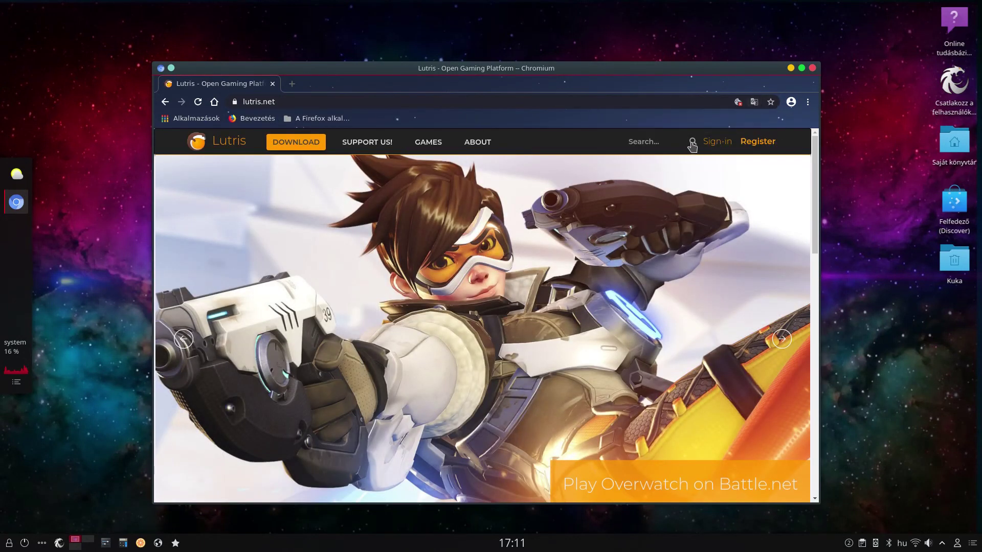
- Search the Lutris games catalogue for "guild wars" and open the Guild Wars 2 page
left_click(693, 143)
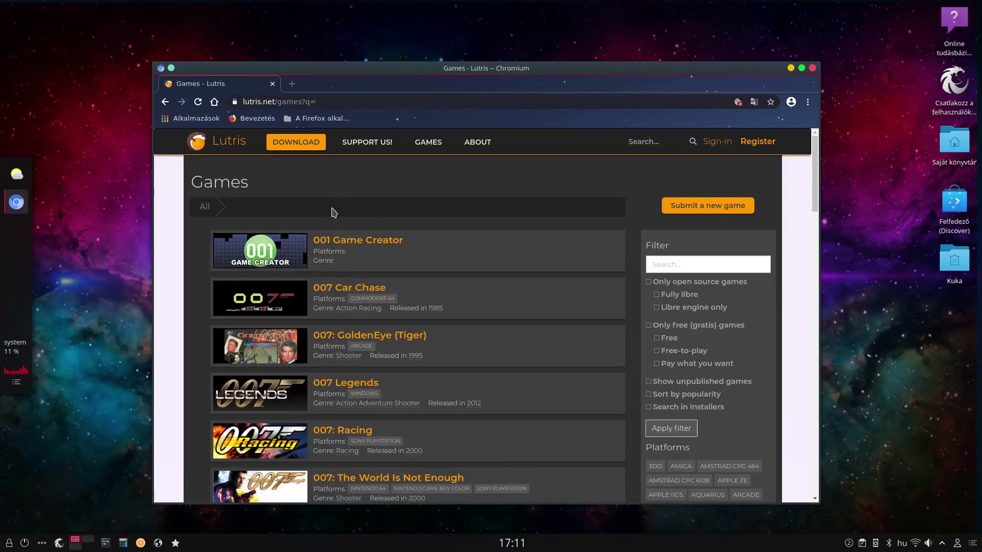
left_click(679, 270)
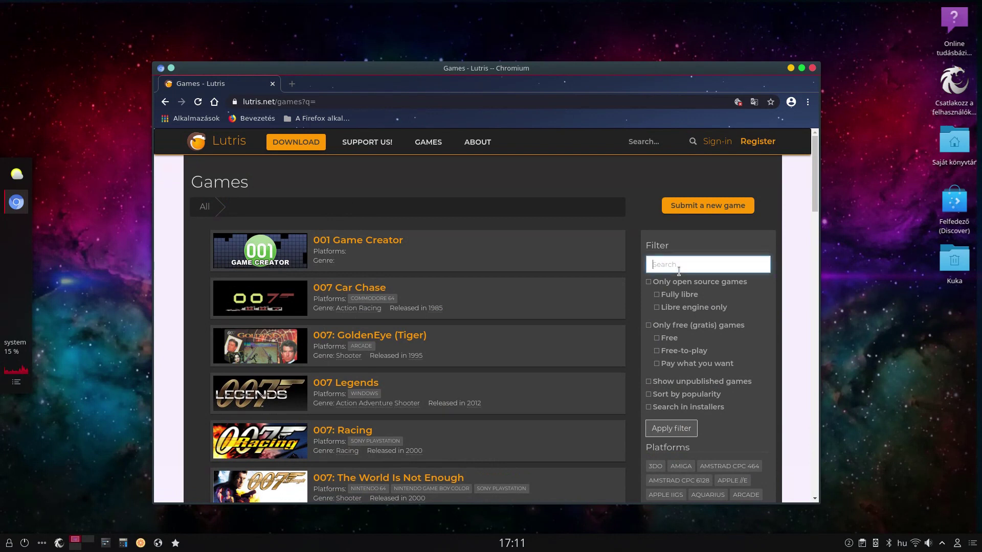
type("guild wars")
key("Return")
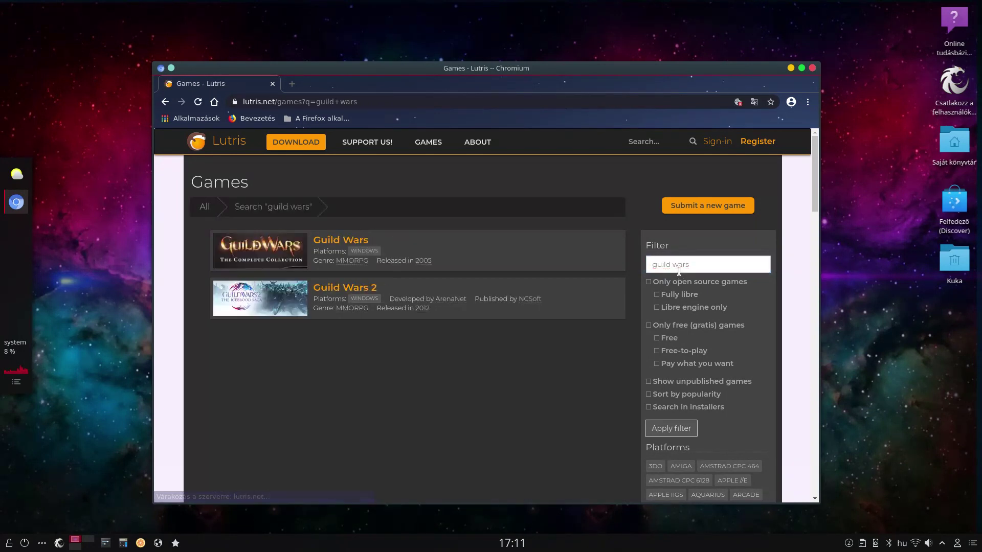
left_click(279, 291)
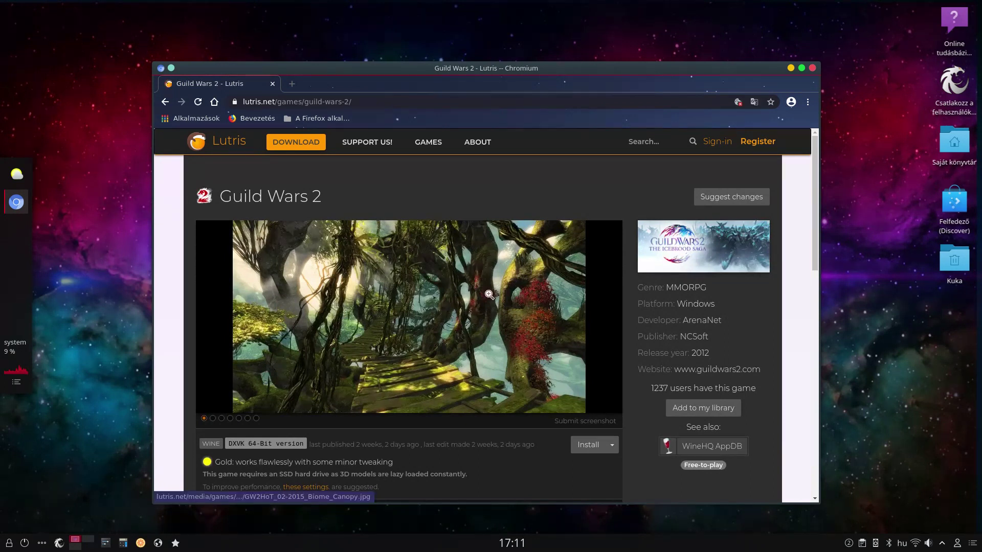
- Enlarge the browser window and hand the Guild Wars 2 DXVK 64-Bit installer over to Lutris, dismissing the donation notice
left_click_drag(618, 76, 583, 15)
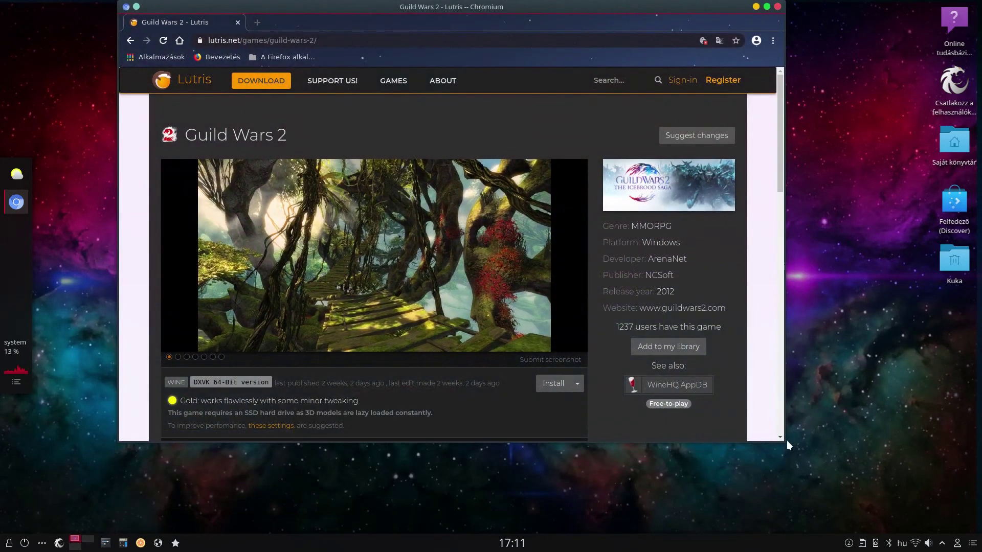
left_click_drag(786, 440, 834, 504)
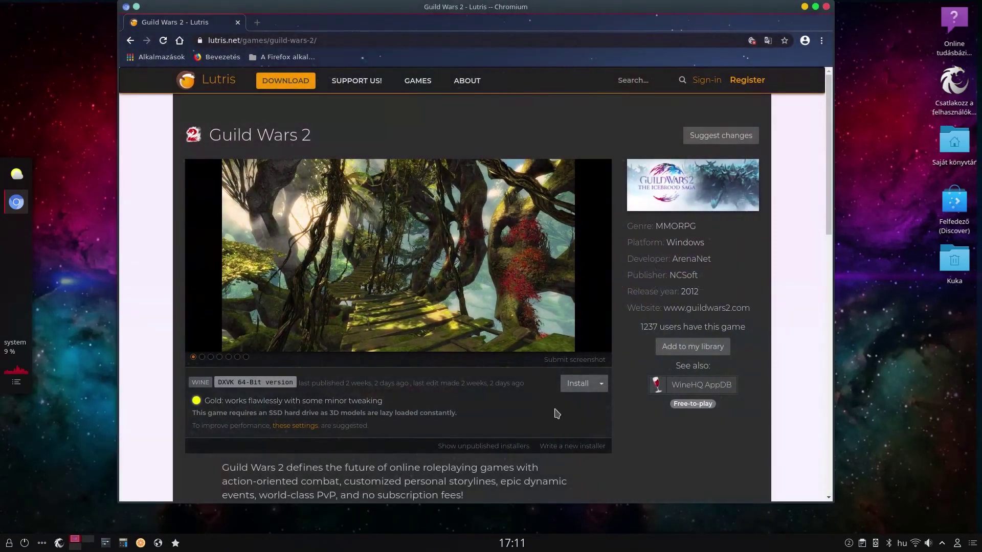
left_click(571, 387)
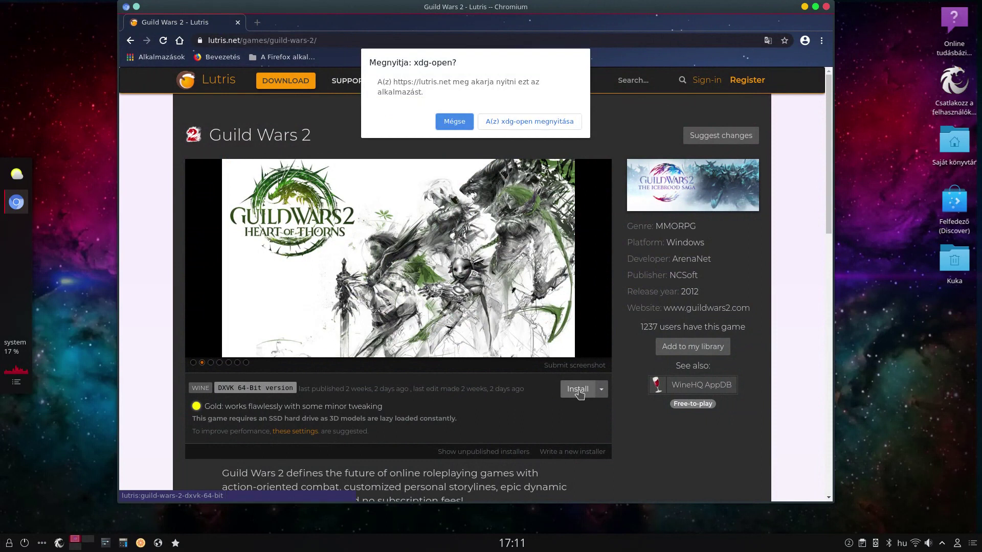
left_click(514, 123)
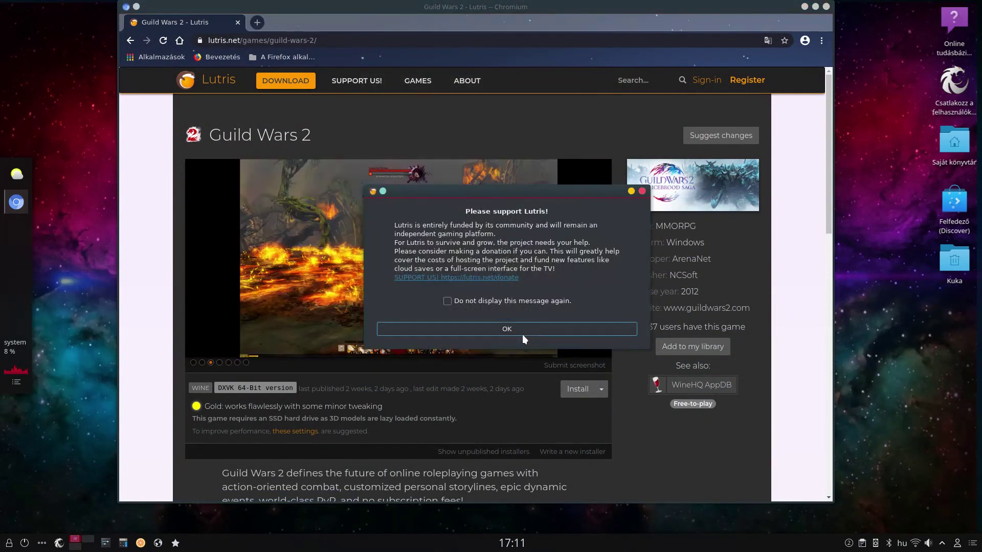
left_click(522, 329)
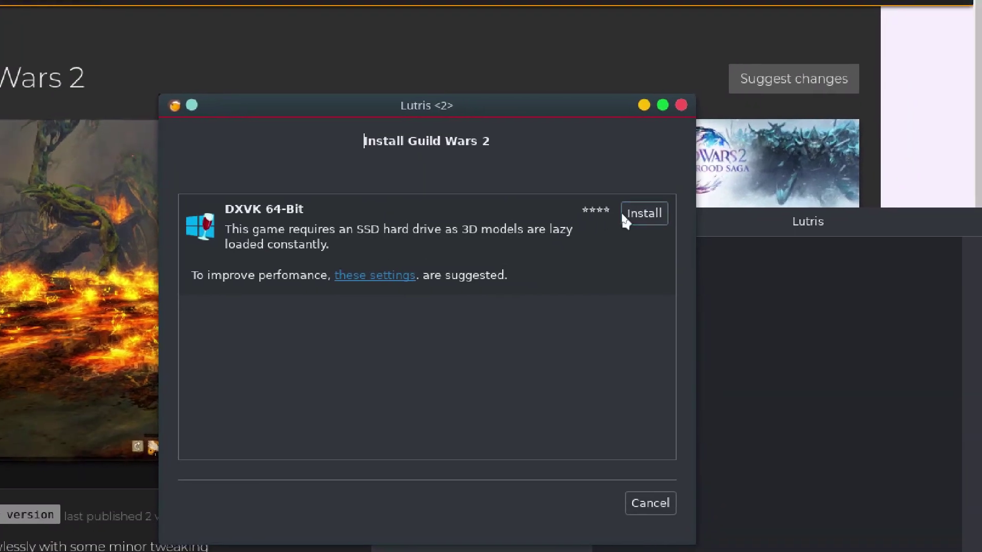
- Install Guild Wars 2 DXVK 64-Bit into /home/build/Games/guild-wars-2, dismissing the Wine notice and accepting the Wine Mono and Gecko packages
left_click(631, 215)
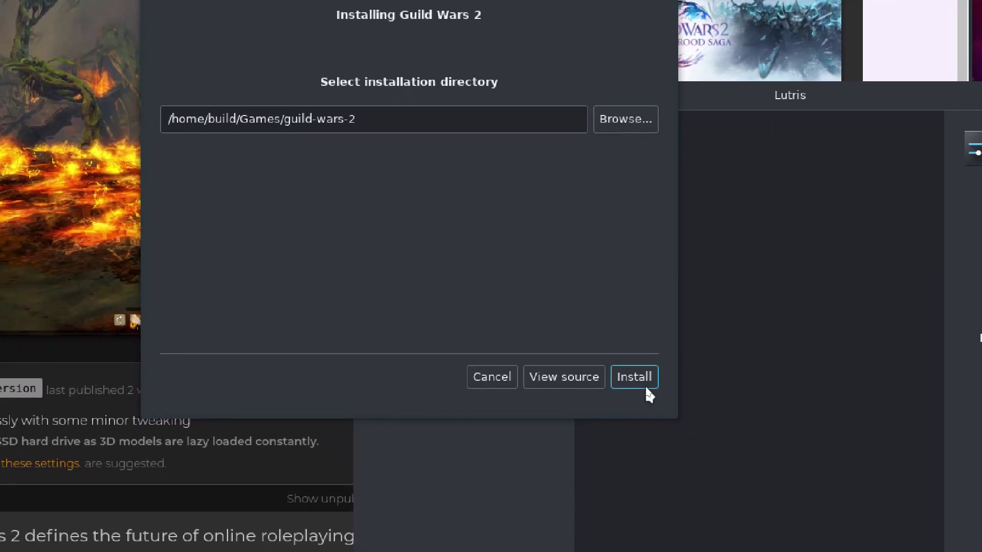
left_click(646, 385)
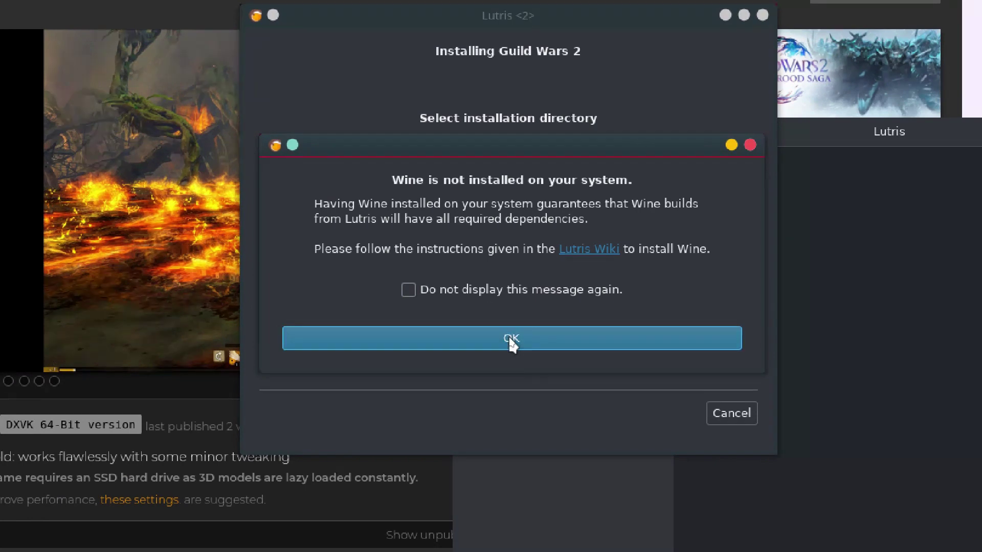
left_click(511, 342)
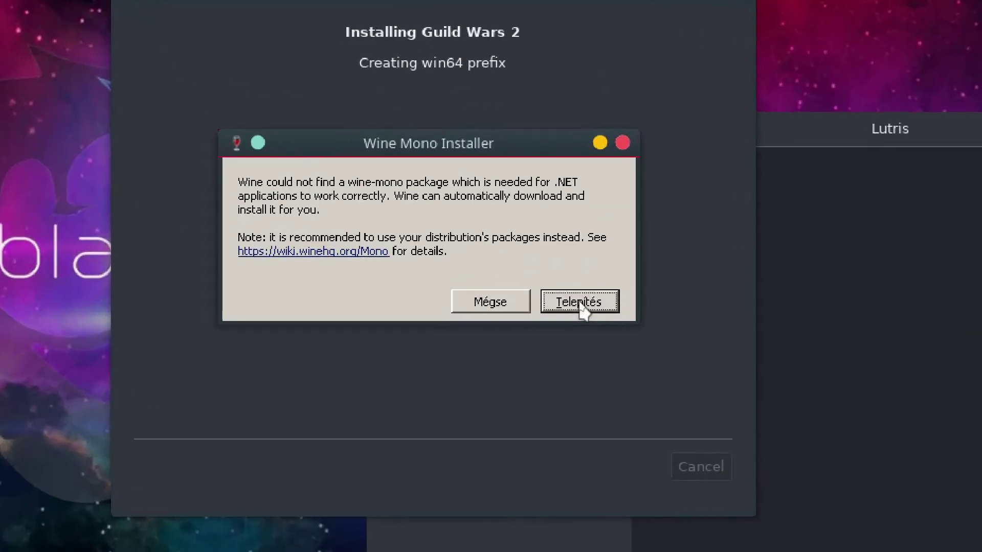
left_click(579, 302)
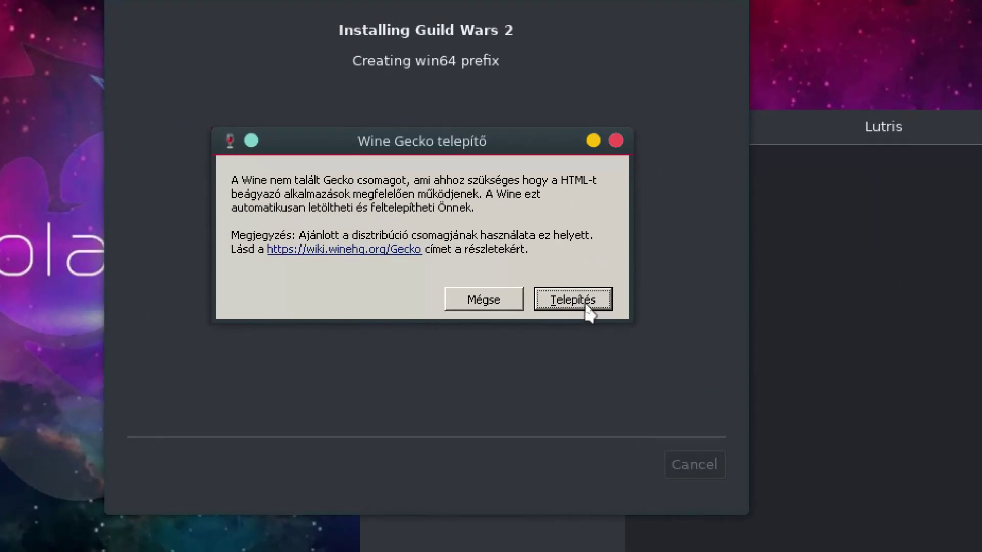
left_click(588, 309)
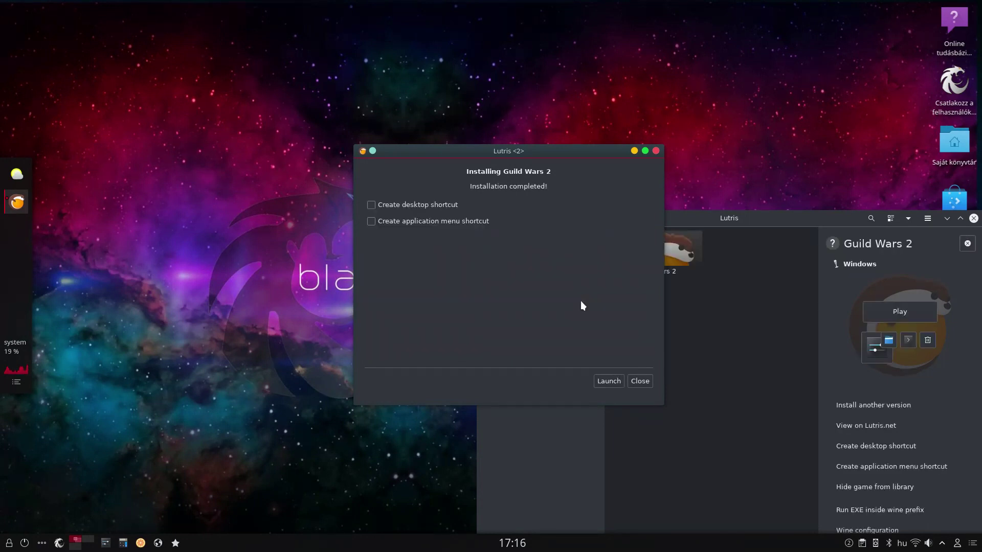
- Create a desktop shortcut and launch Guild Wars 2, dismissing the Wine notice and moving the Lutris window to the desktop's upper middle
left_click(397, 201)
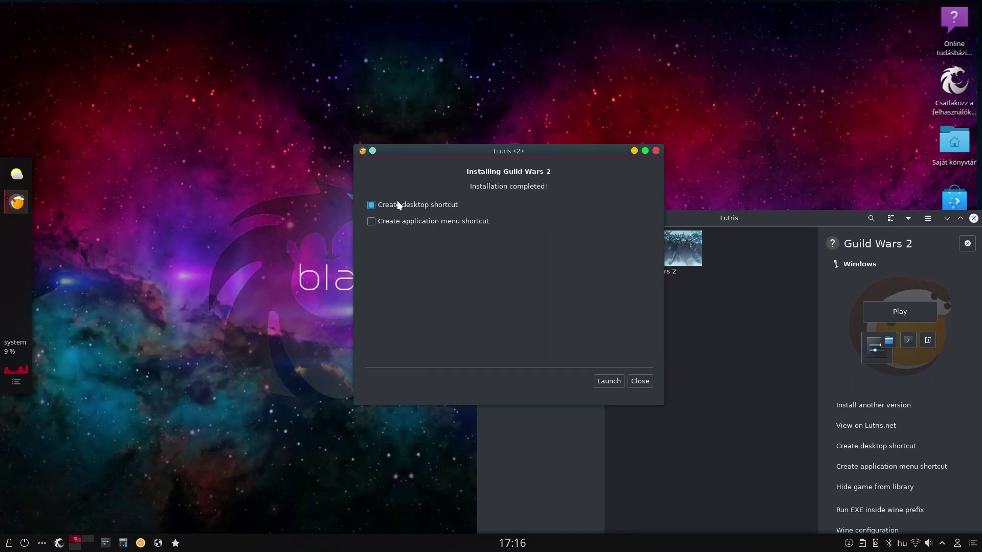
left_click(615, 379)
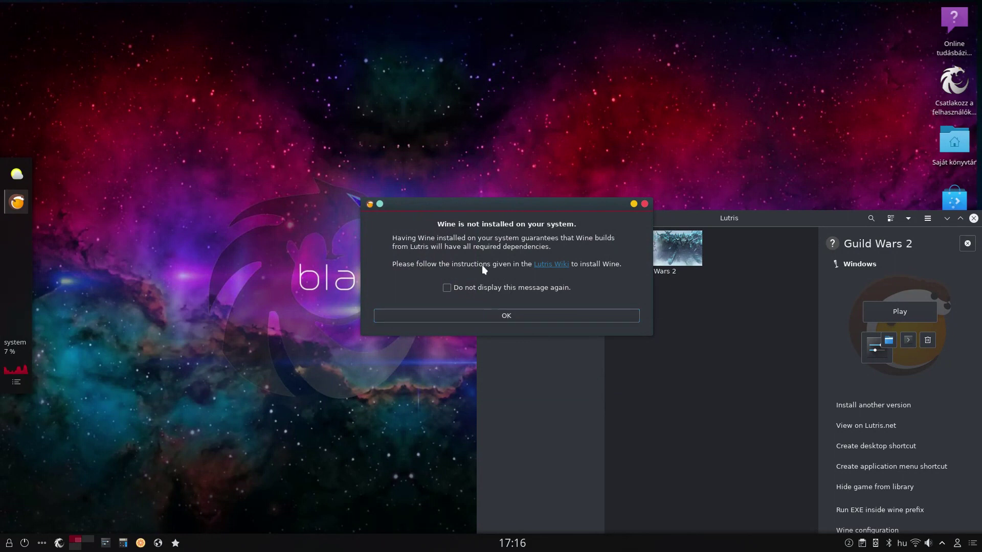
left_click(516, 312)
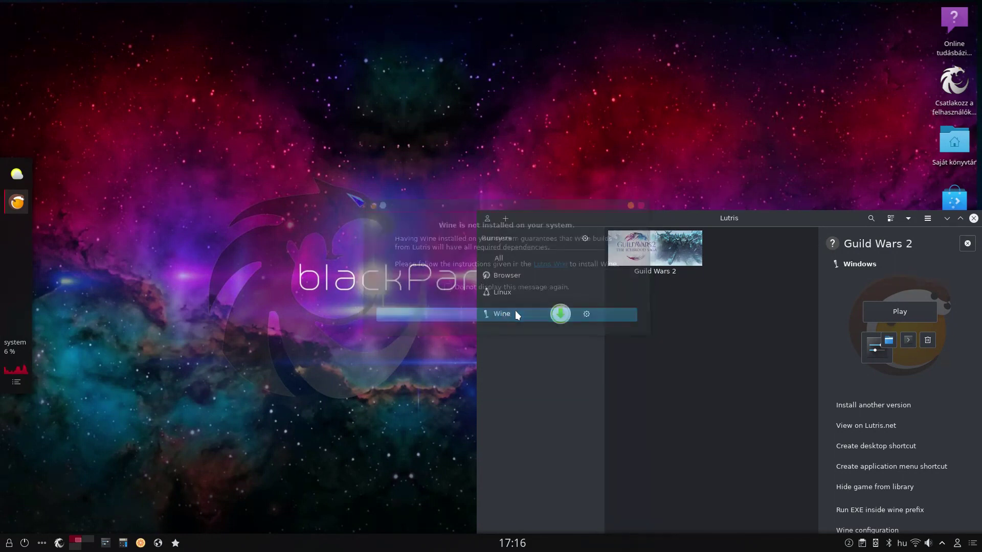
left_click_drag(732, 221, 500, 82)
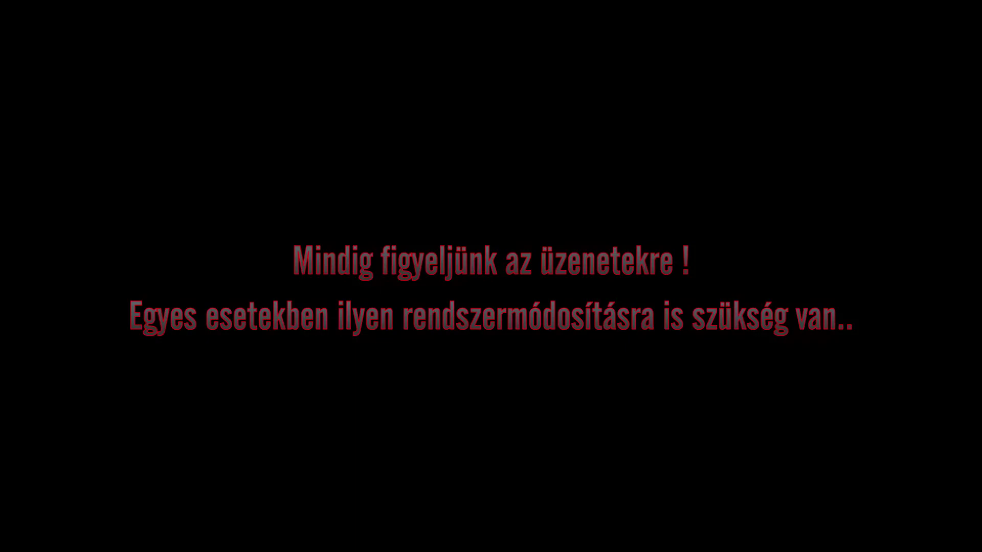
- Launch Guild Wars 2, dismiss the Wine notice, and open the linked Esync how-to in the Chromium browser
right_click(457, 178)
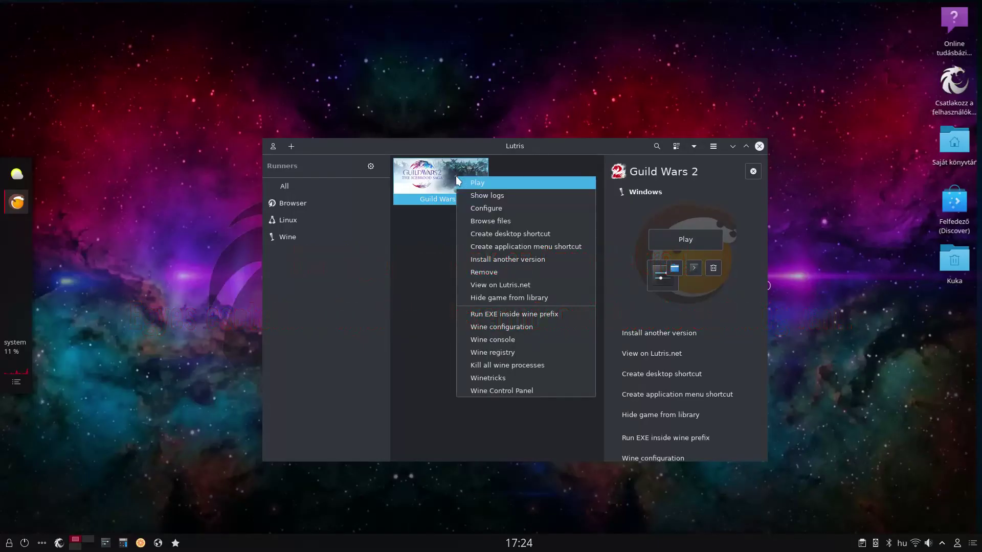
left_click(471, 183)
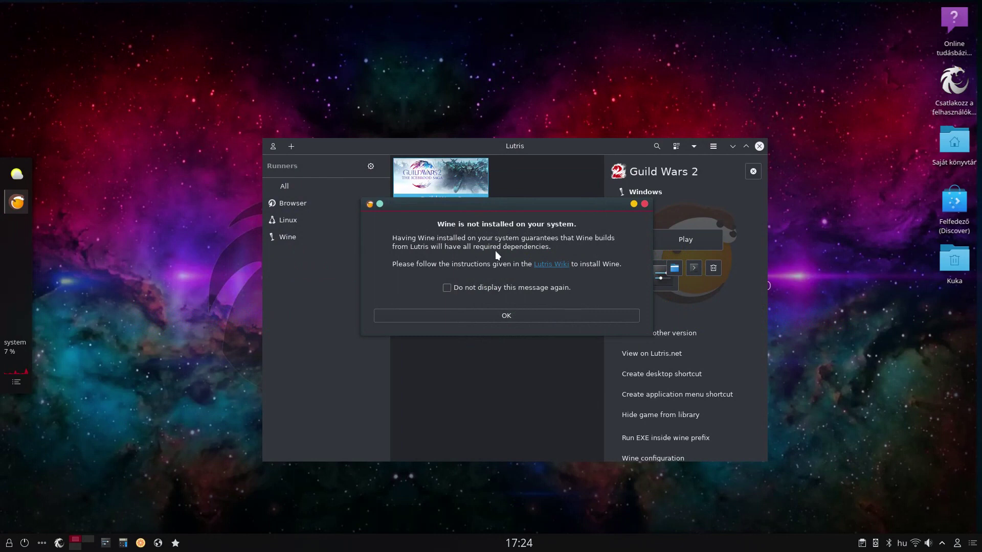
left_click(500, 316)
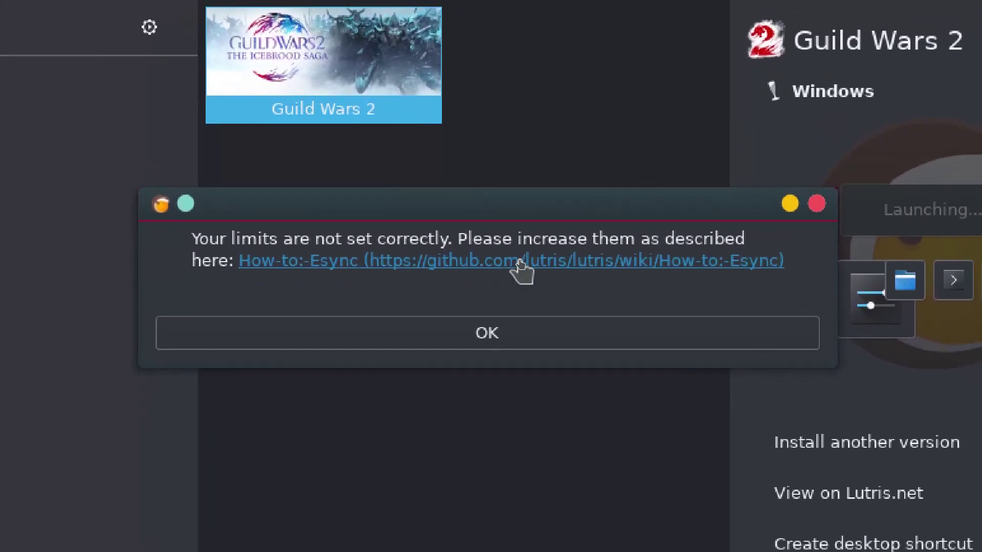
left_click(520, 263)
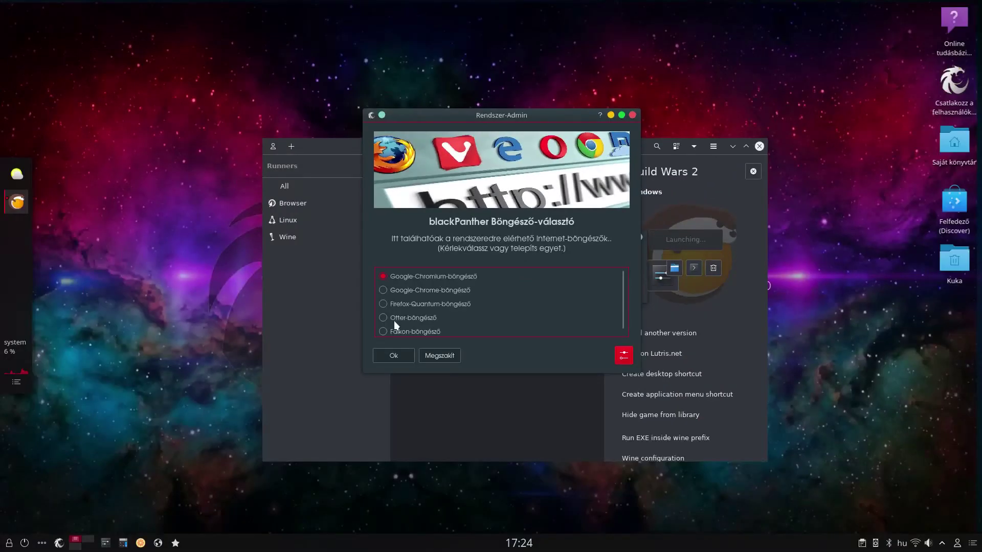
left_click(402, 353)
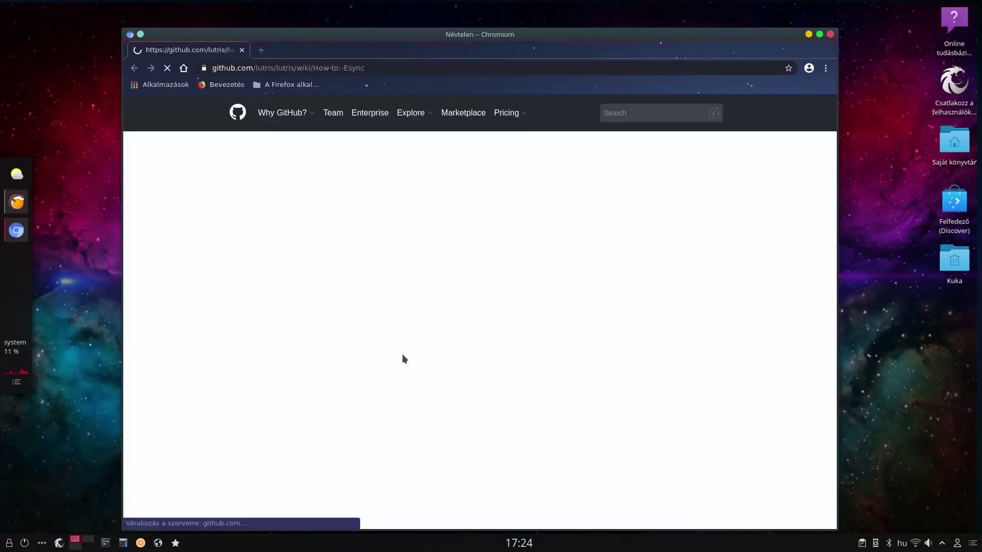
- Examine the how-to's sections on raising the open-files limit and highlight the /etc/systemd/system.conf and /etc/systemd/user.conf paths
left_click_drag(832, 127, 823, 265)
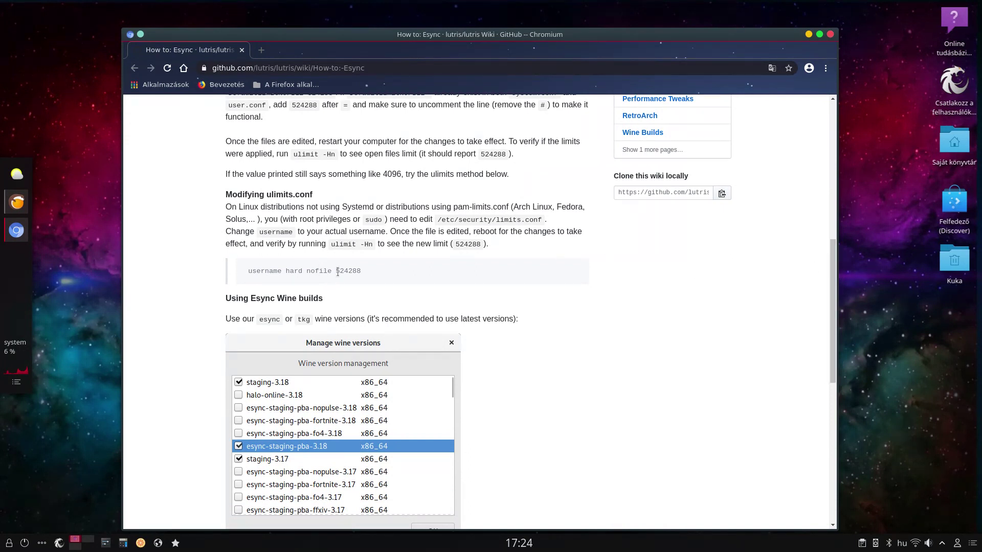
triple_click(471, 220)
left_click(444, 221)
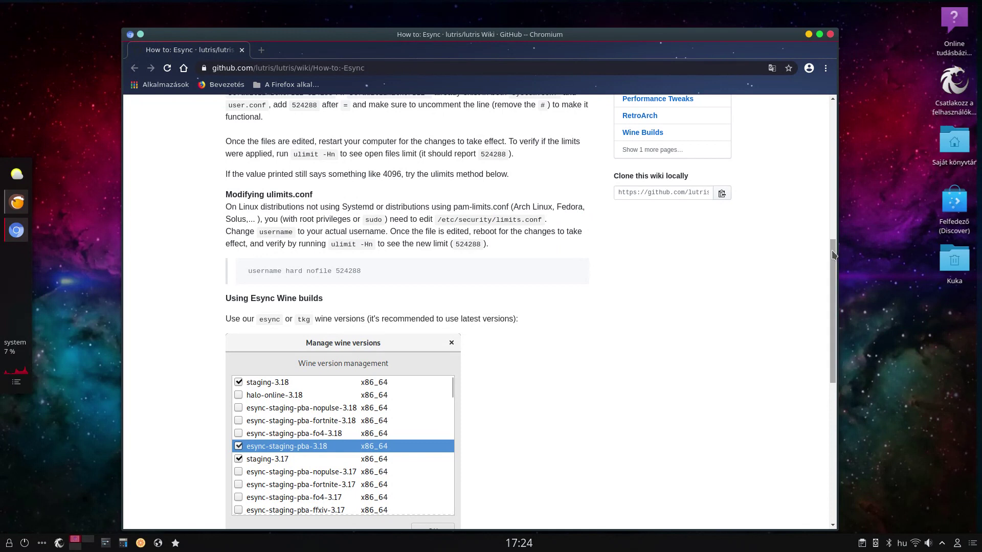
left_click_drag(832, 256, 839, 219)
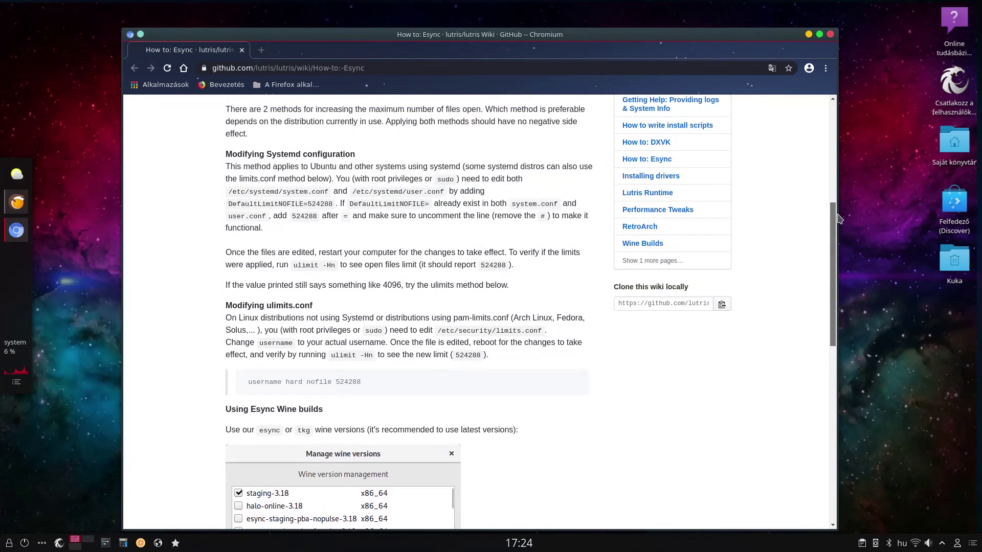
left_click_drag(444, 192, 229, 193)
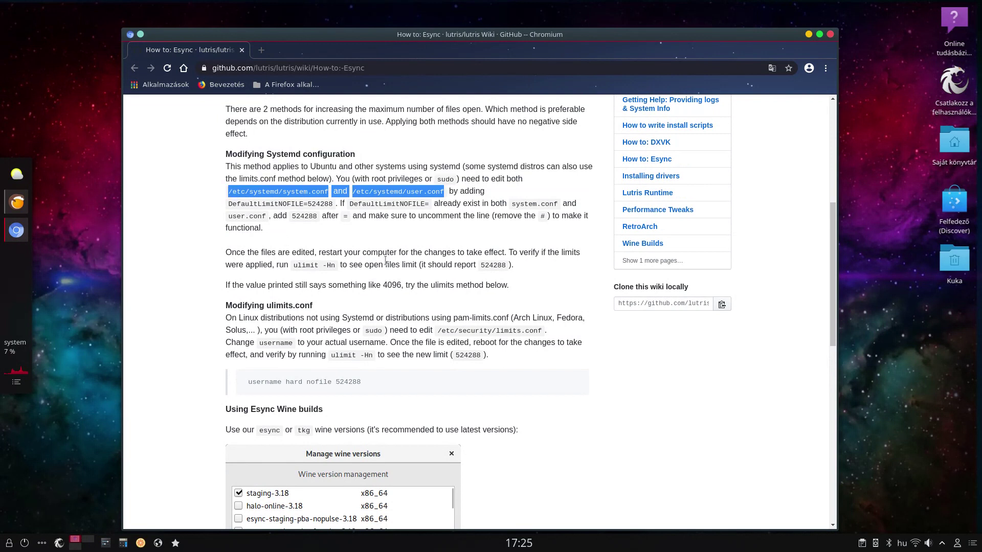
- Open the home folder in the Dolphin file manager, reposition its window, and go to /etc/systemd
left_click(950, 142)
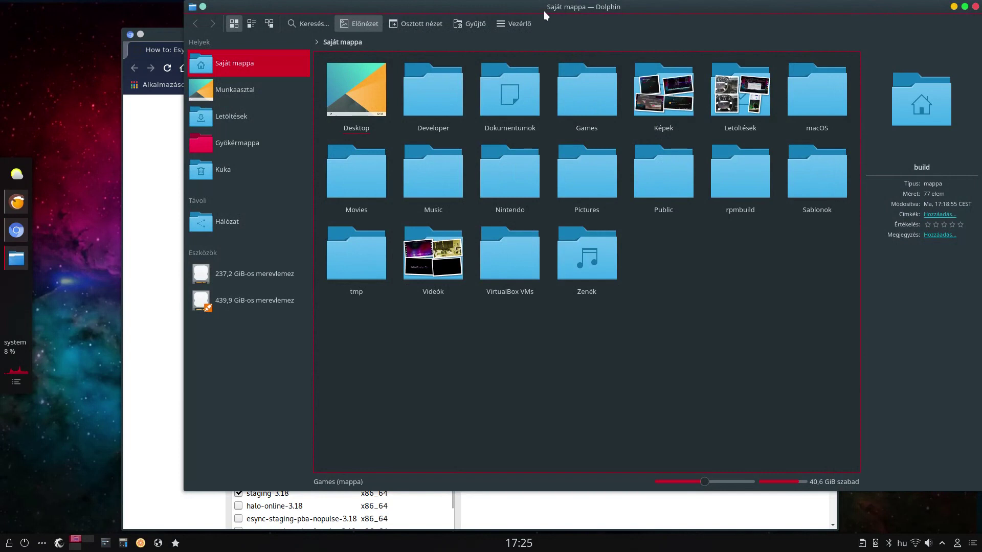
left_click_drag(544, 11, 446, 53)
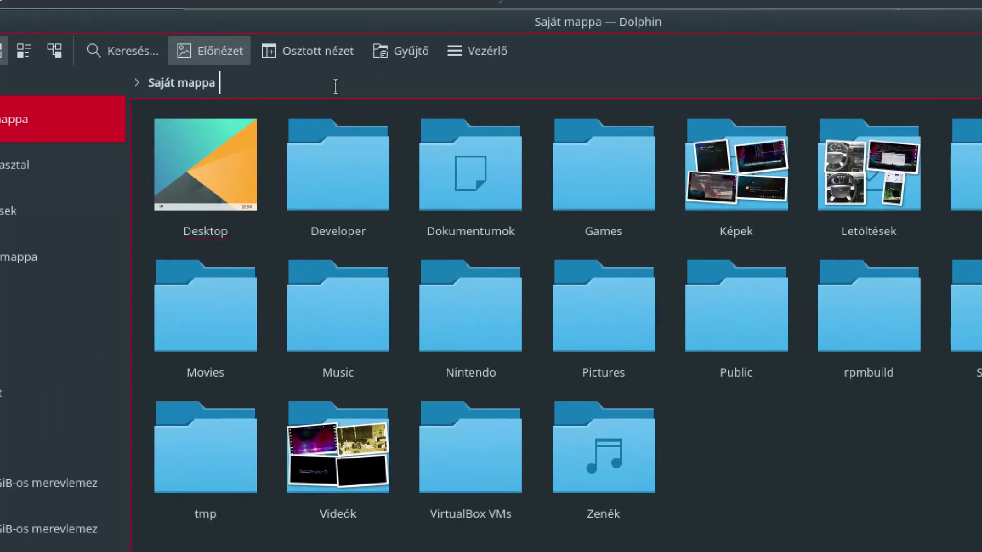
left_click(335, 87)
key("ctrl+a")
type("/")
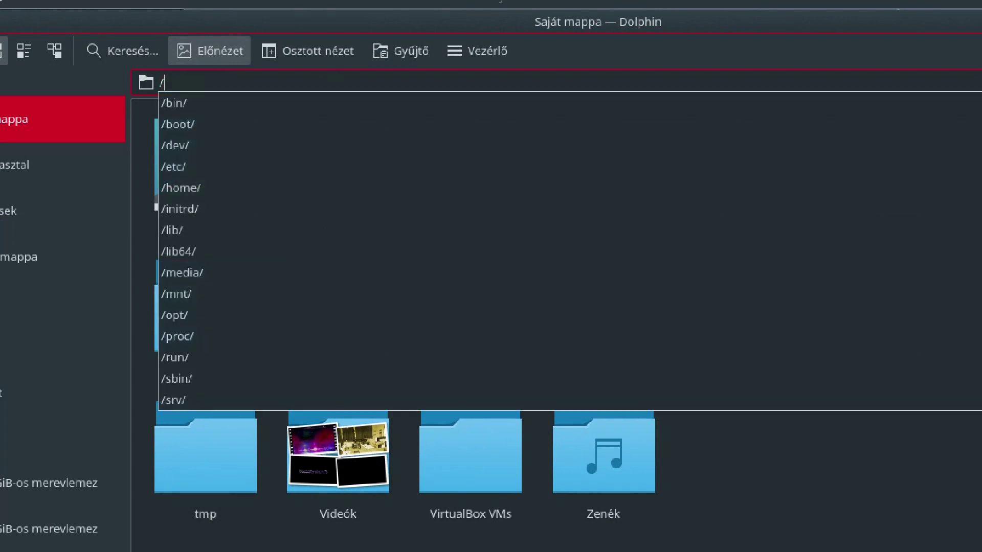
type("wetc")
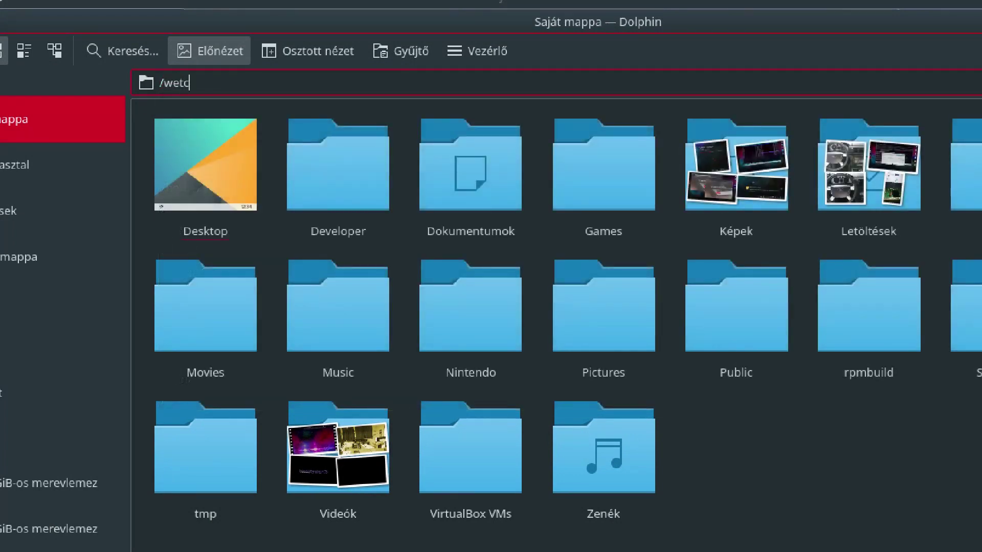
key("Delete")
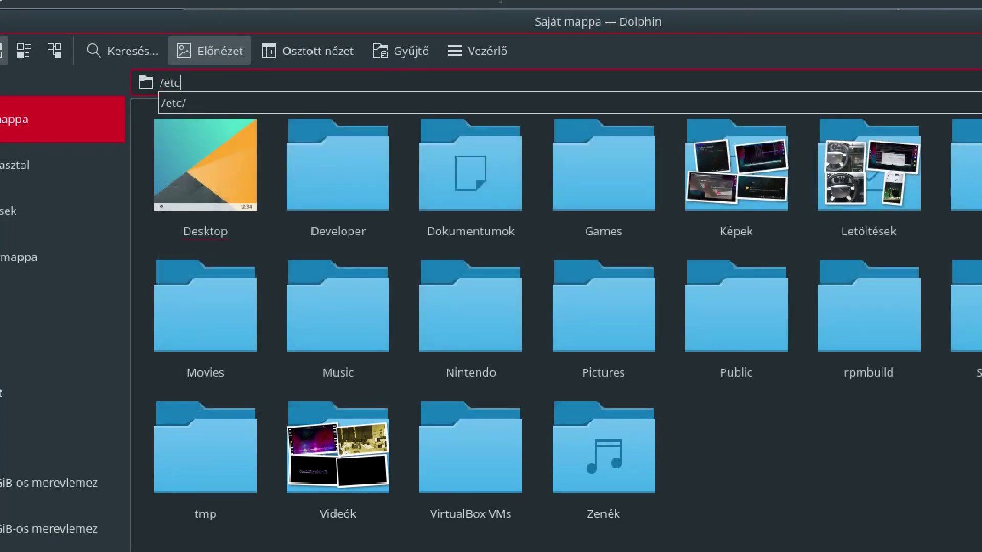
type("/sys")
key("Up")
key("Return")
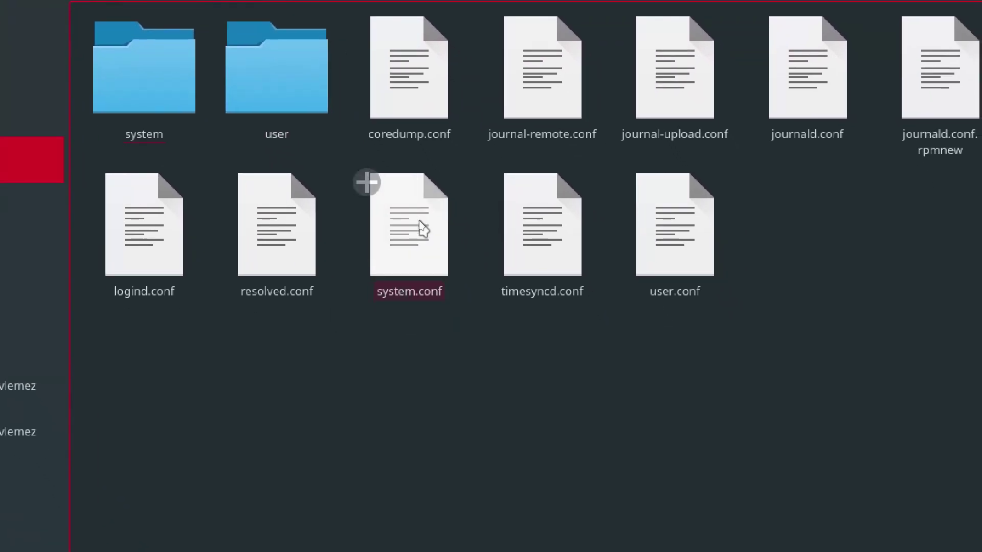
- Open system.conf in Kate and search for "File" to locate the DefaultLimitNOFILE line
left_click(423, 228)
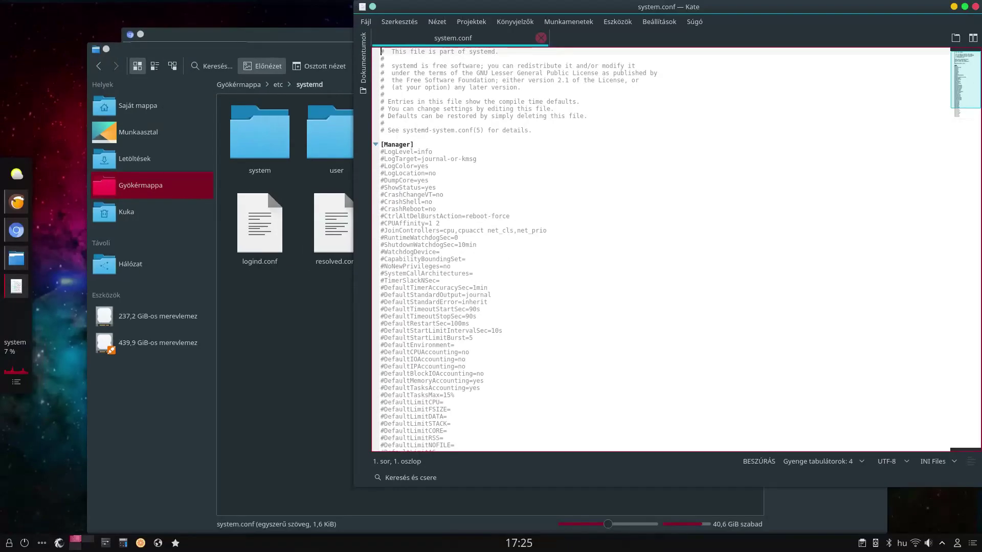
key("ctrl+f")
type("F")
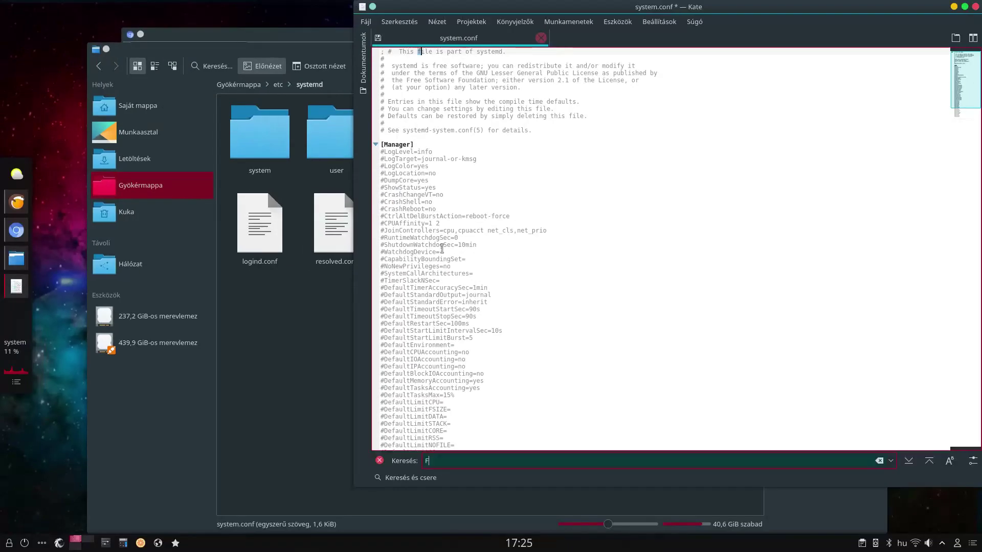
type("ile")
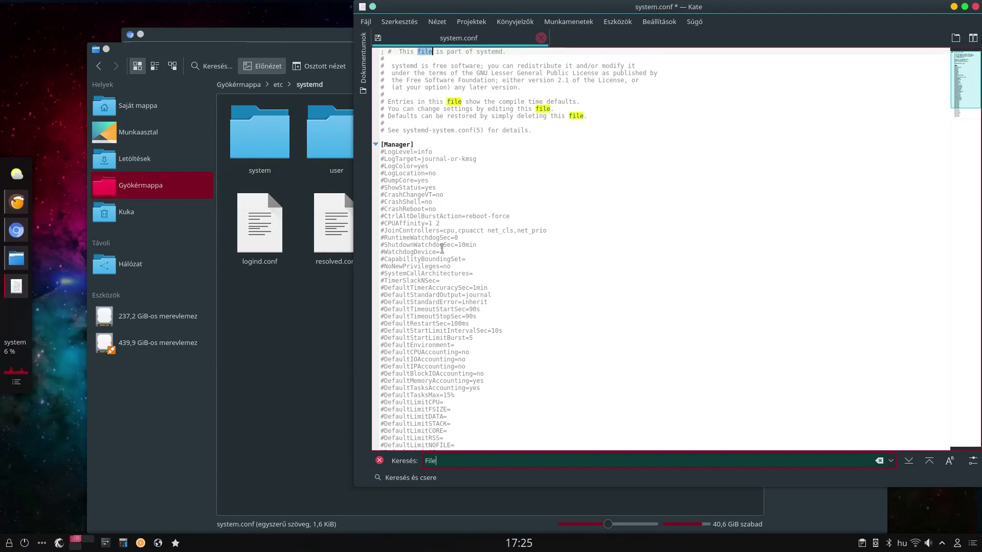
key("Return")
key("Return")
key("Return")
key("Return")
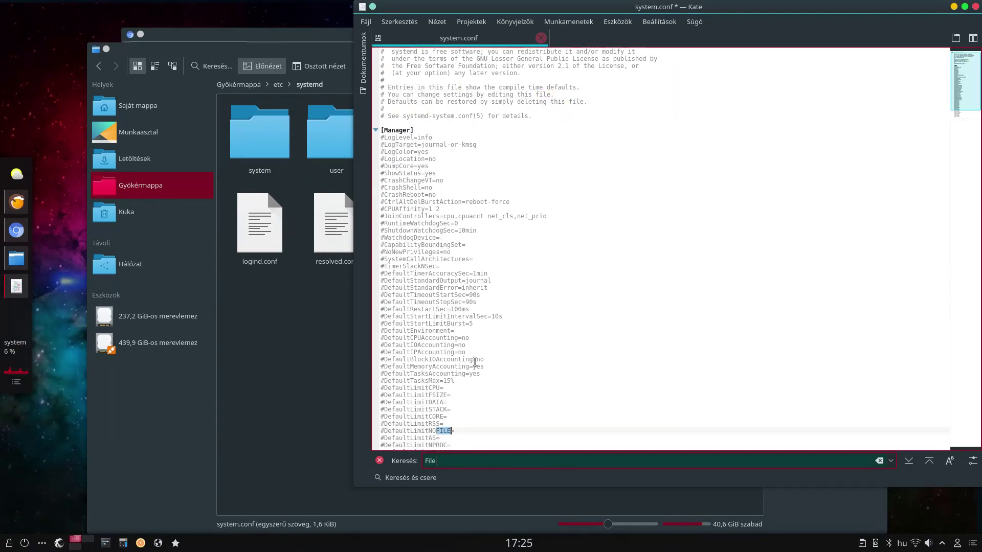
scroll(470, 369, "down", 3)
scroll(470, 375, "down", 1, "ctrl")
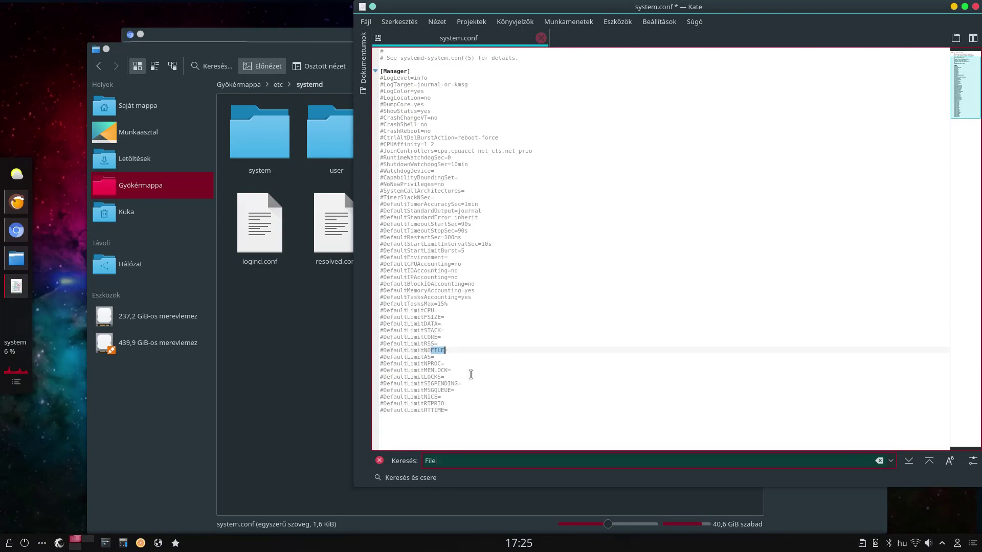
scroll(471, 374, "up", 3, "ctrl")
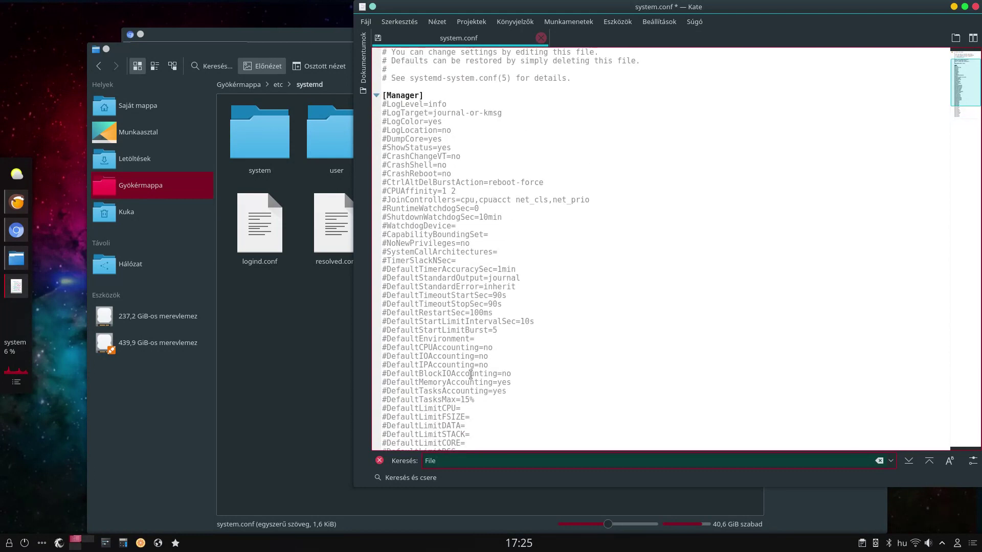
scroll(470, 374, "up", 3)
scroll(471, 374, "down", 2)
scroll(470, 374, "down", 5)
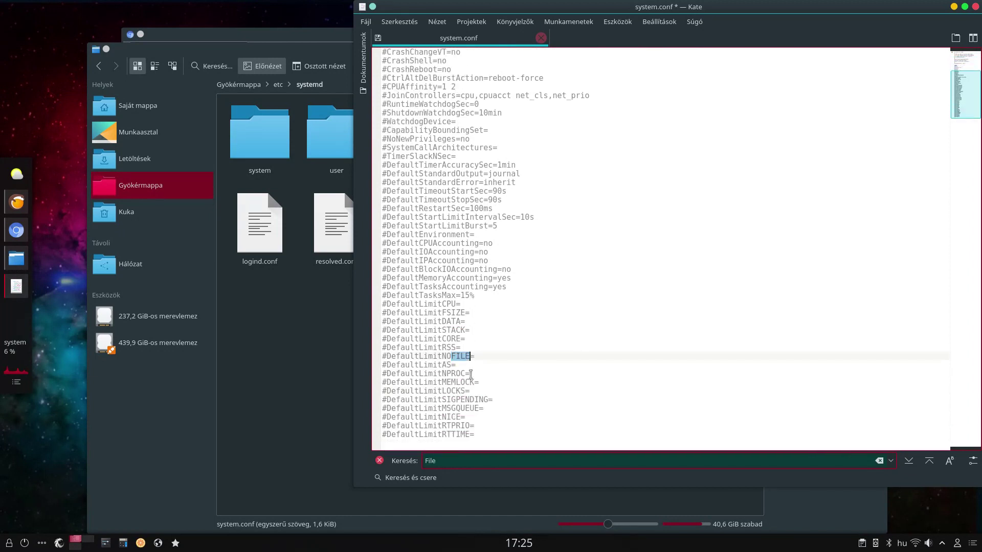
- Uncomment the DefaultLimitNOFILE line in system.conf by removing its leading #
left_click(490, 355)
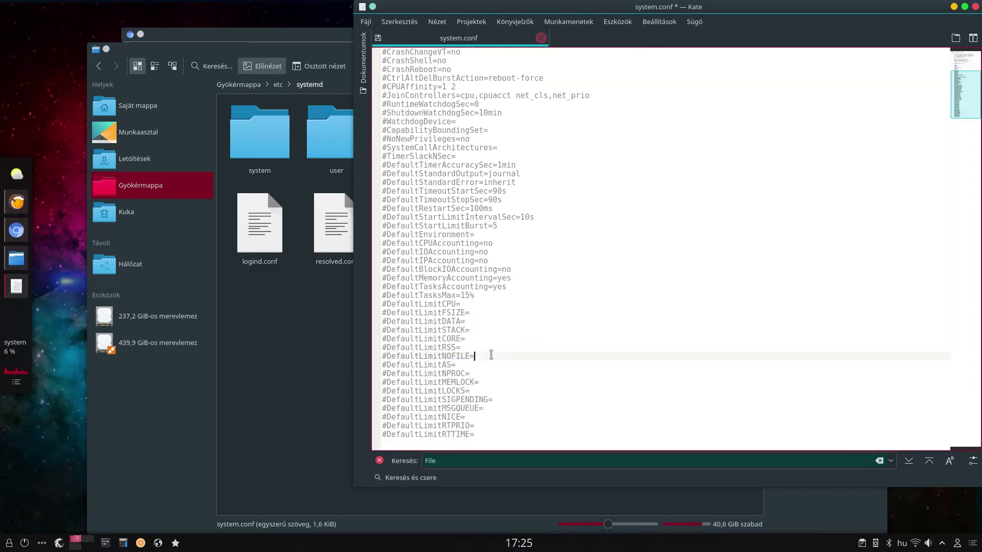
triple_click(392, 357)
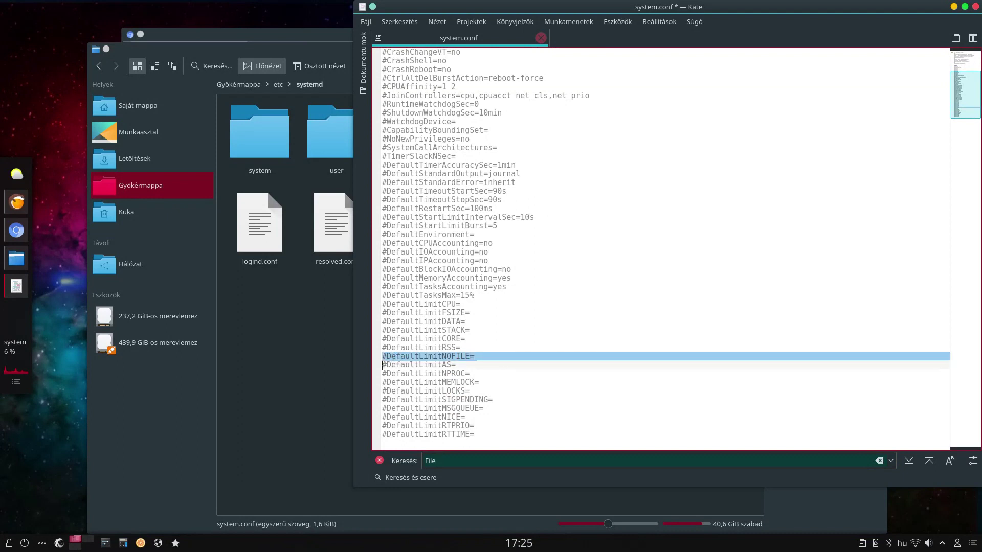
scroll(393, 358, "up", 2)
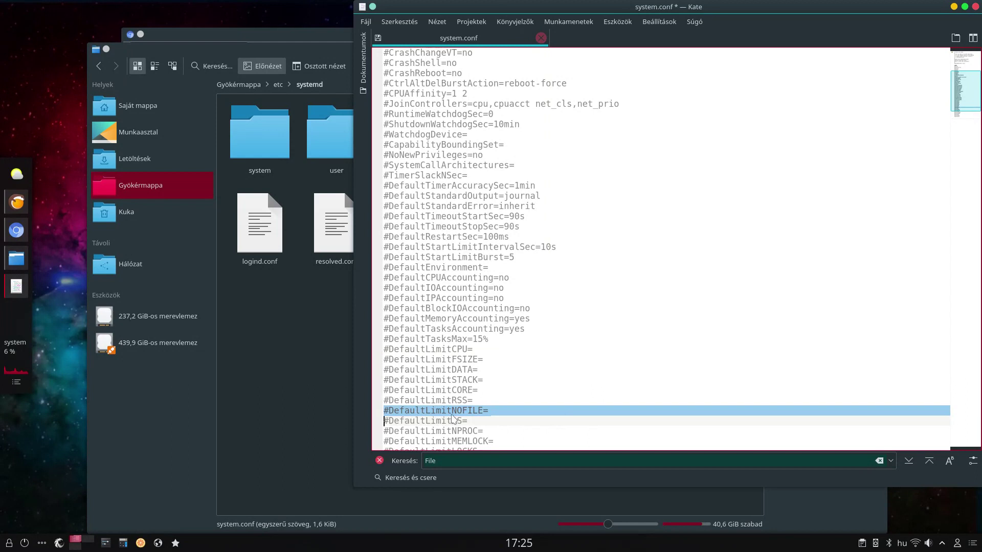
left_click(390, 410)
key("BackSpace")
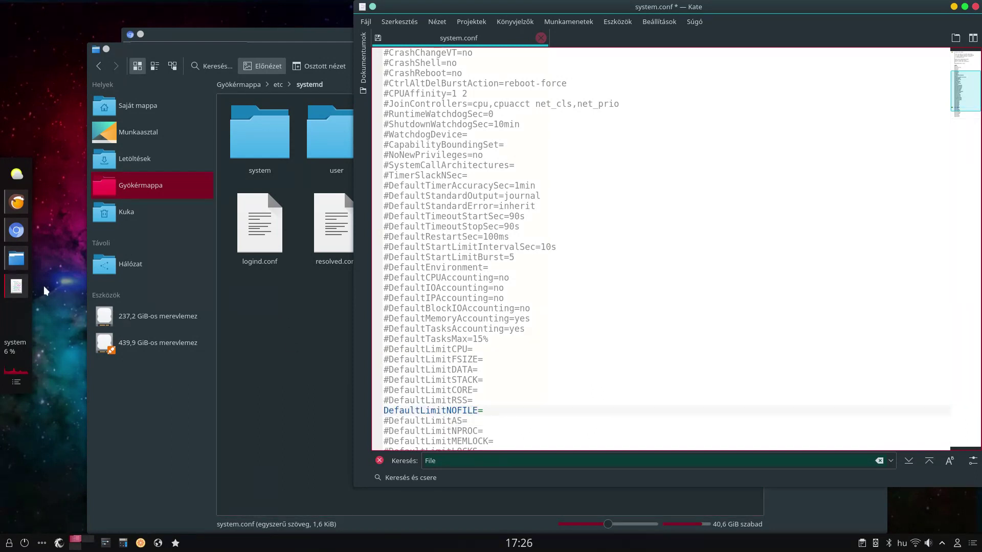
- Copy the value 524288 from the Esync how-to in Chromium and paste it after DefaultLimitNOFILE= in system.conf
left_click(17, 230)
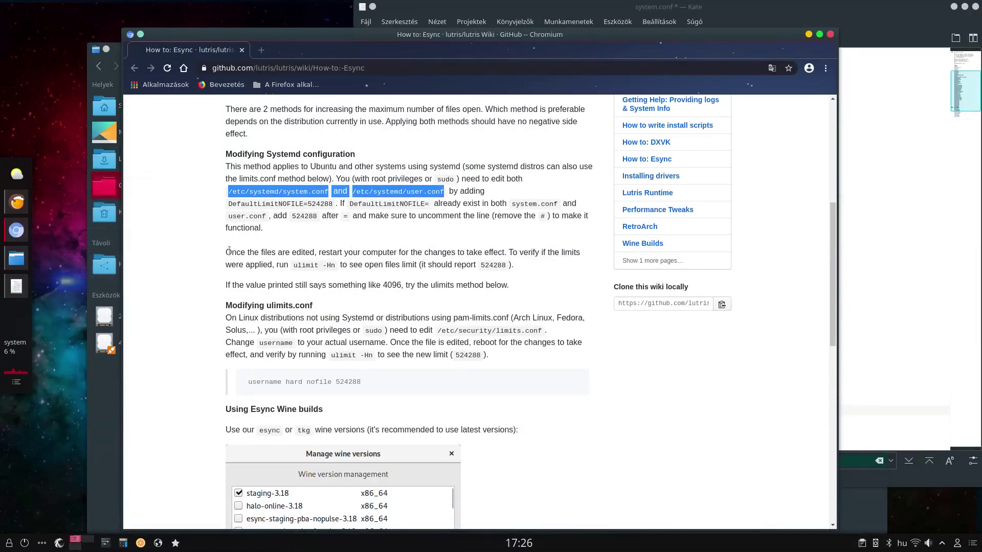
left_click(326, 203)
double_click(319, 204)
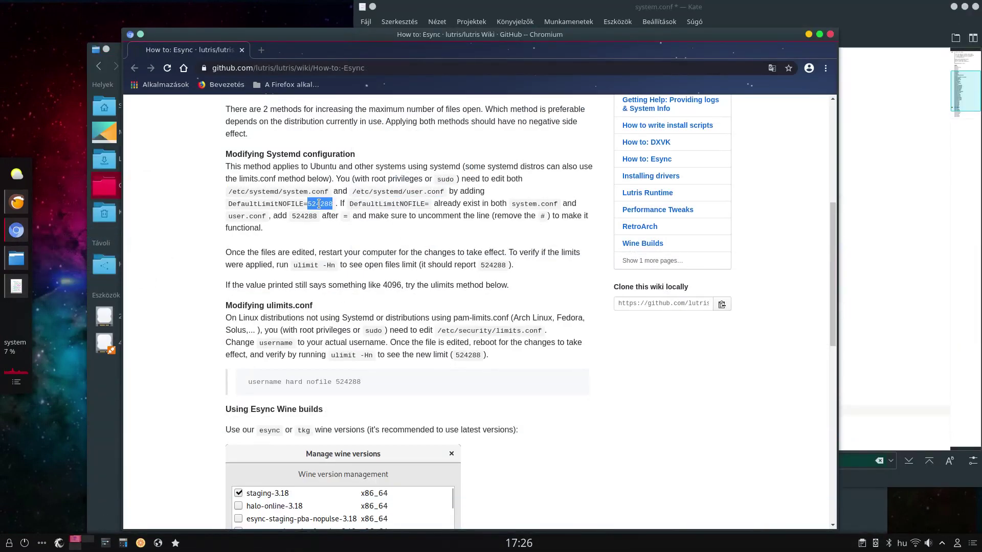
right_click(313, 203)
left_click(348, 208)
left_click(865, 240)
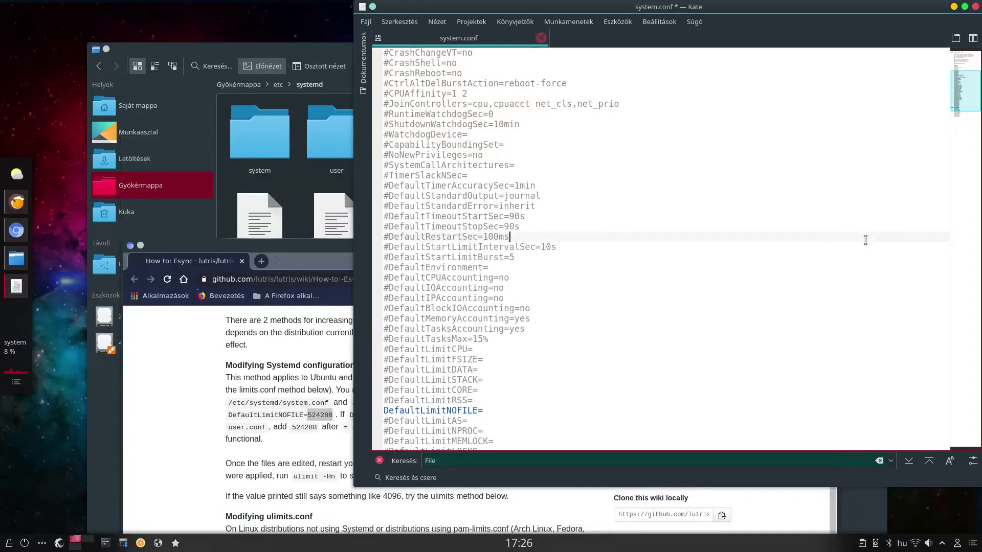
left_click(501, 410)
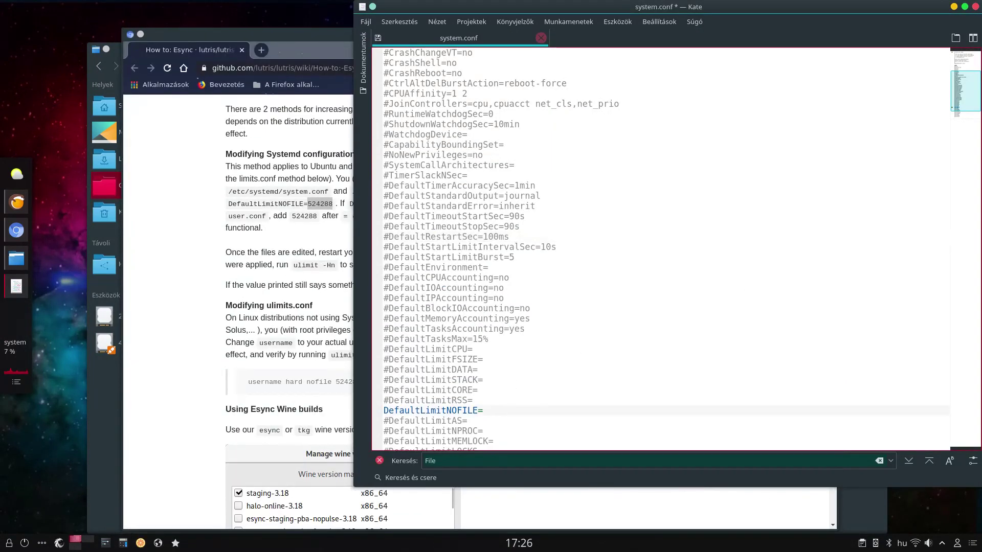
right_click(501, 410)
left_click(557, 452)
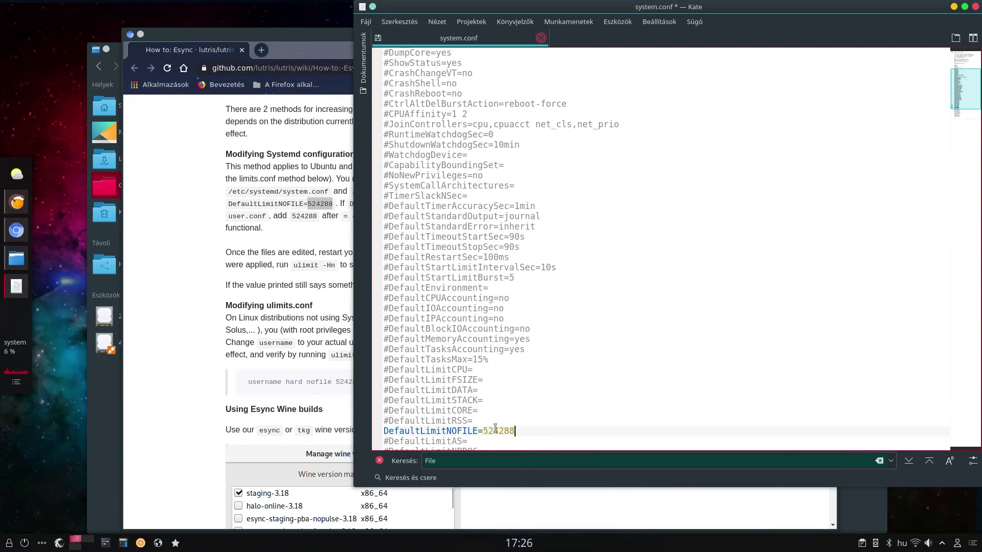
scroll(568, 376, "down", 3)
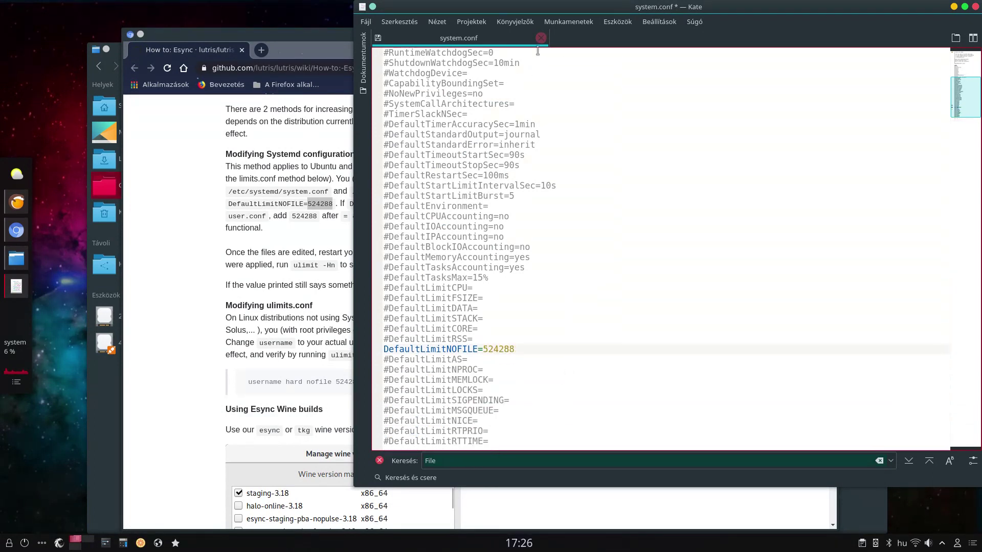
- Save system.conf, entering the root password to authorise the change
left_click(366, 22)
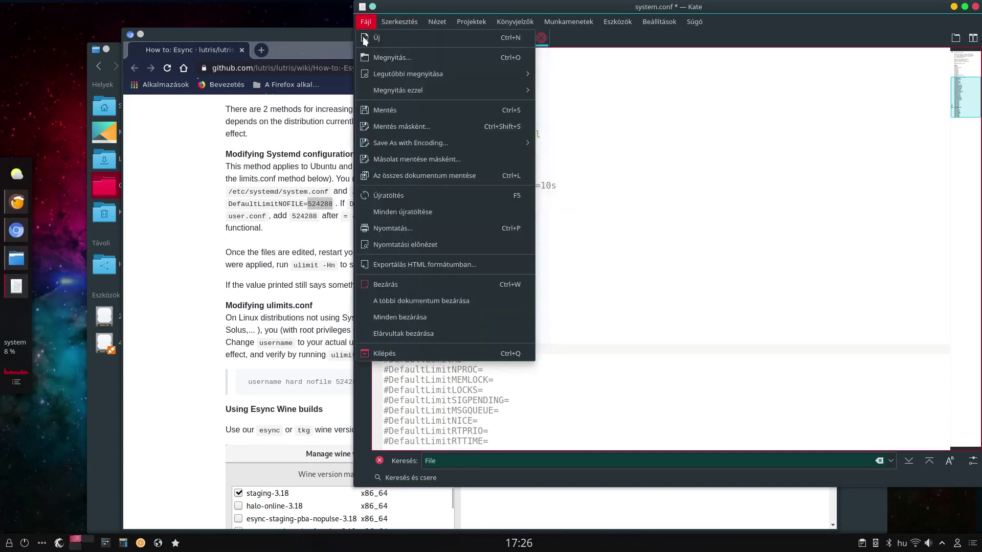
left_click(376, 108)
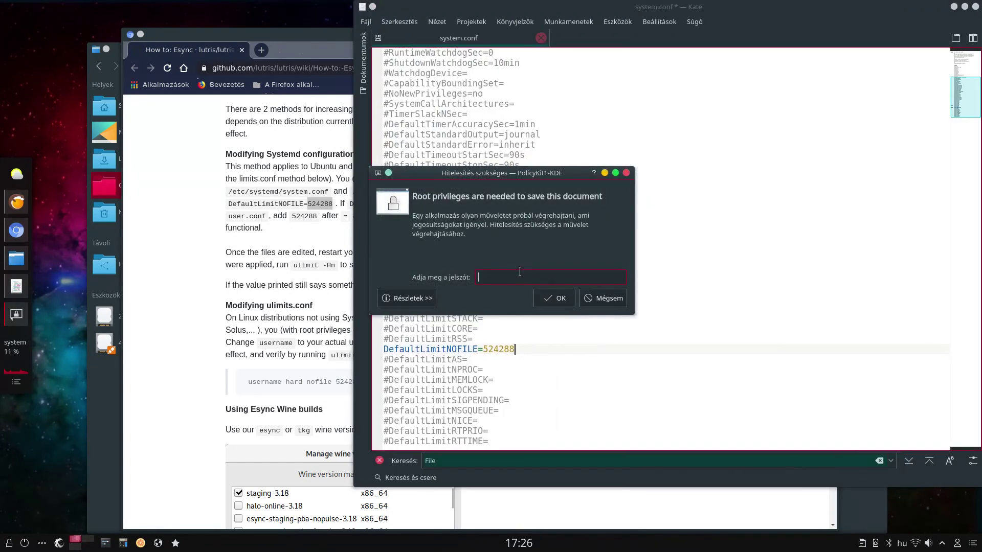
key("Return")
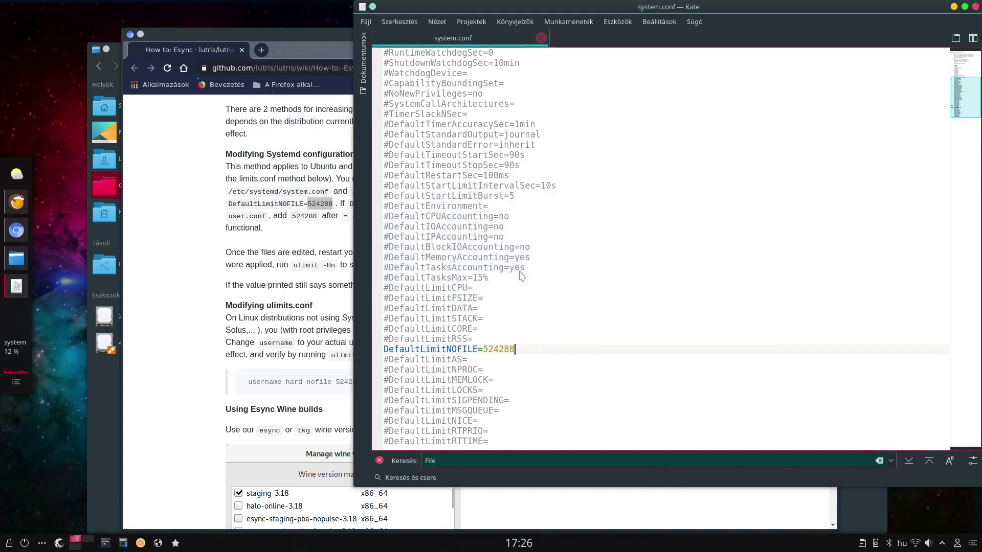
- Close system.conf, check the second file named in the Esync how-to, and open user.conf from /etc/systemd in Kate
left_click(975, 6)
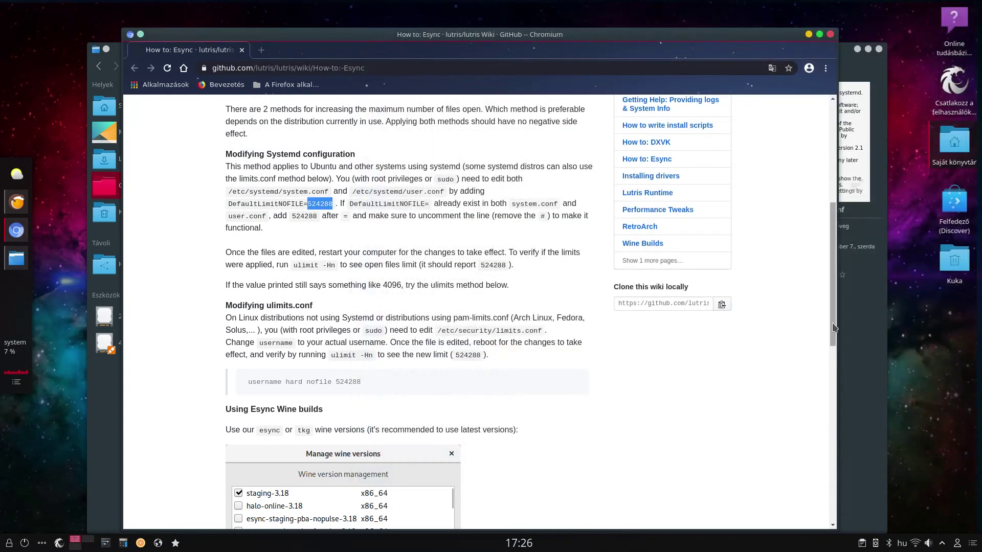
double_click(377, 191)
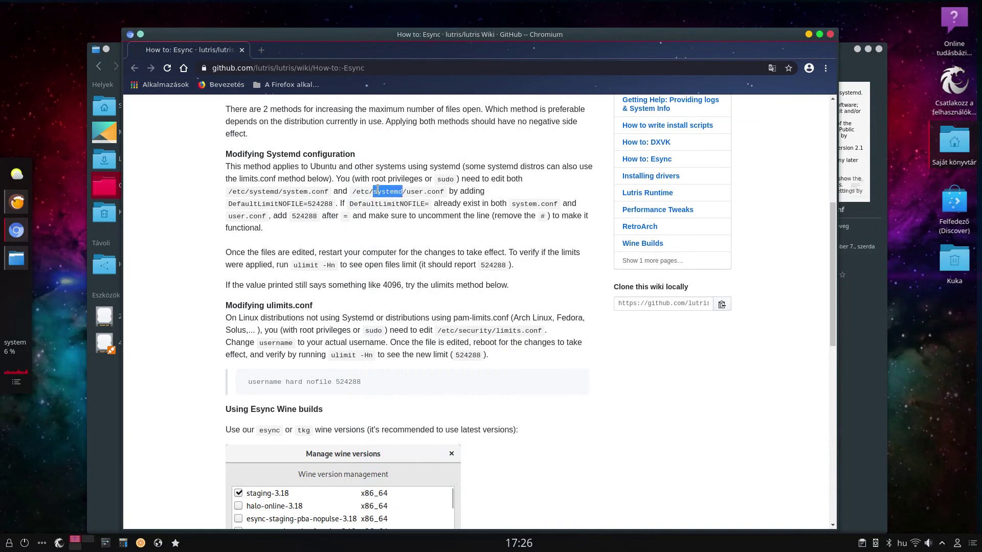
double_click(412, 191)
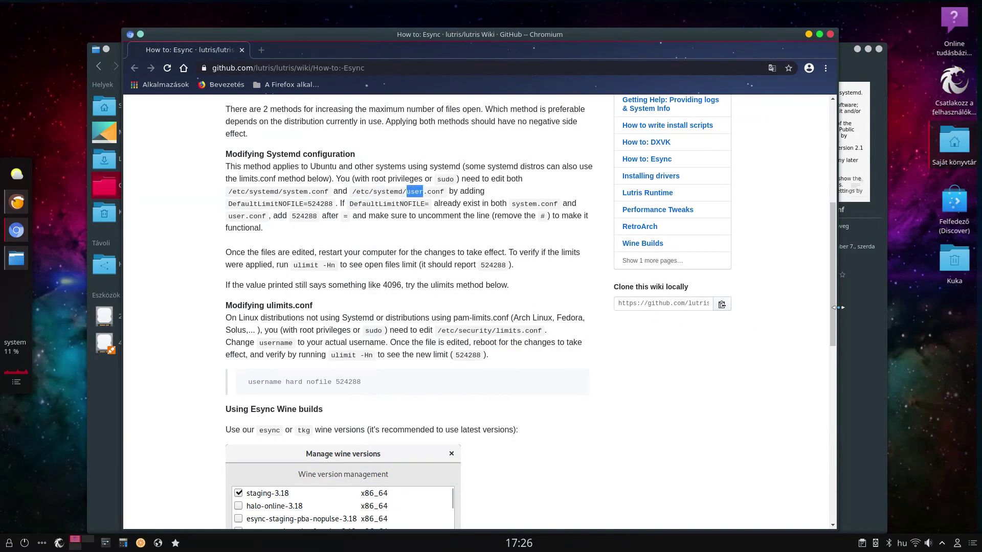
left_click(858, 325)
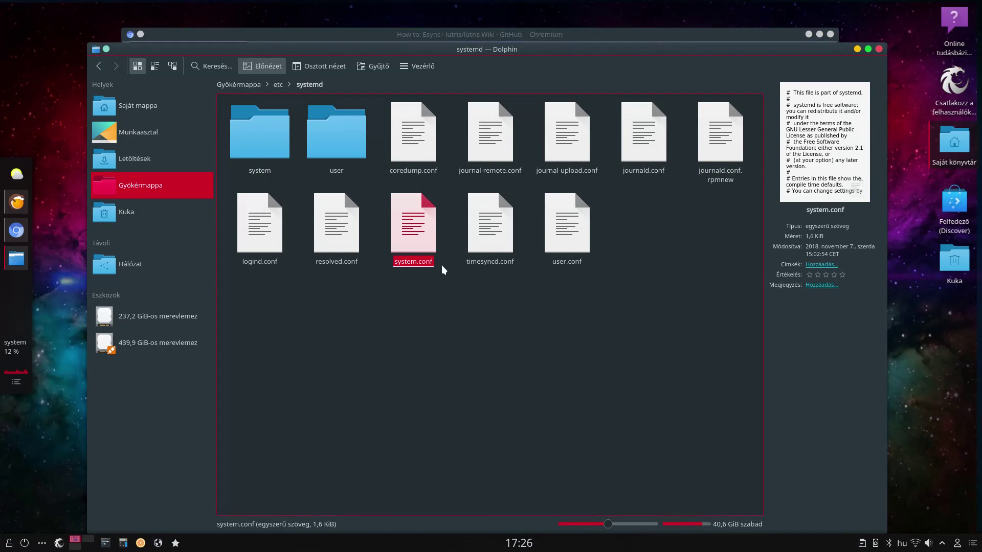
double_click(567, 225)
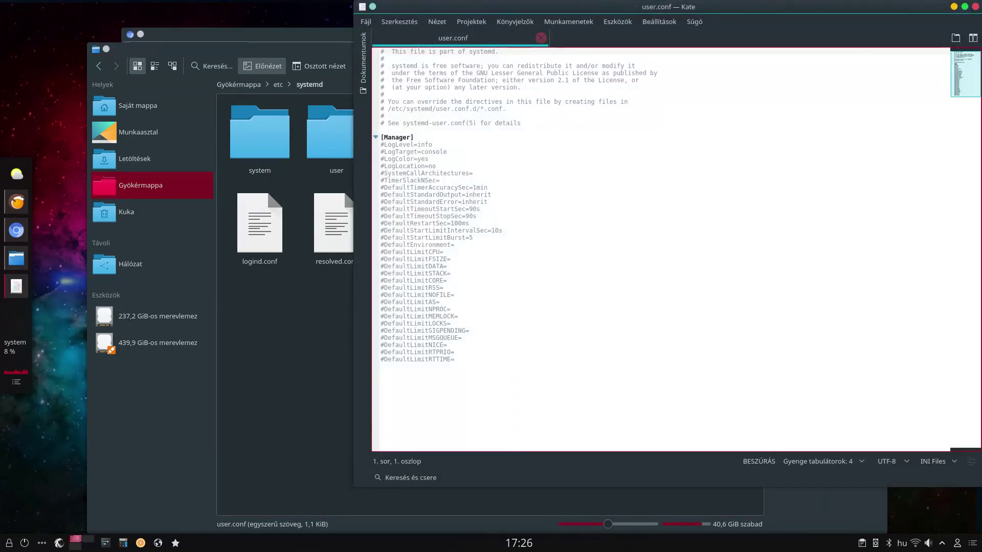
- Set DefaultLimitNOFILE in user.conf to 524288 from the clipboard history and uncomment the line by removing its leading #
scroll(446, 297, "up", 2)
left_click(495, 386)
type("user")
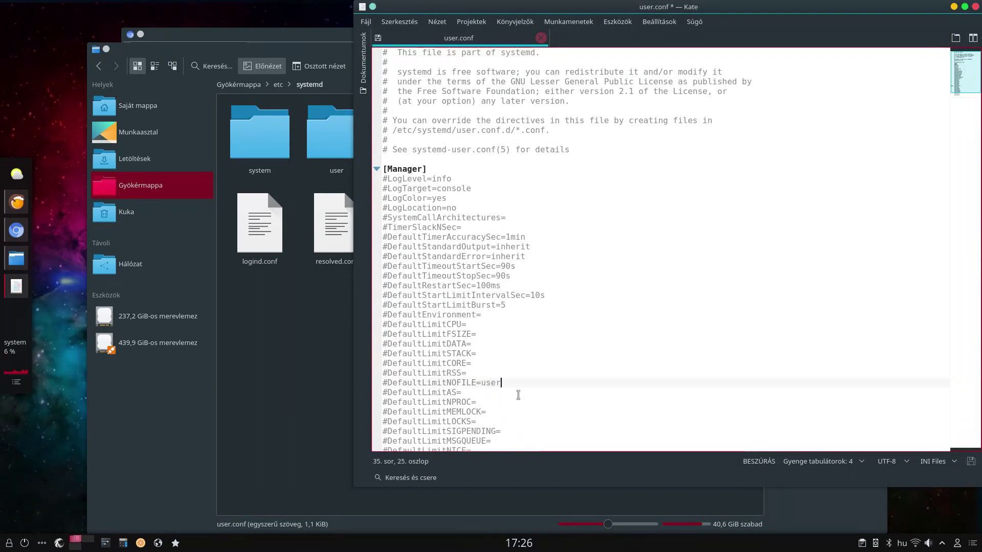
key("BackSpace")
key("BackSpace")
key("BackSpace")
left_click(862, 544)
left_click(781, 423)
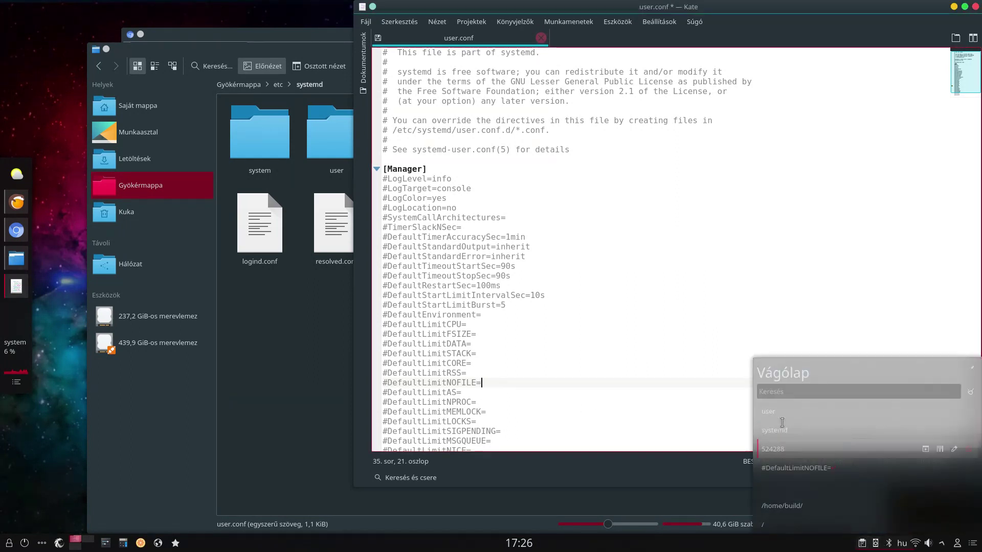
key("ctrl+v")
key("Home")
key("Delete")
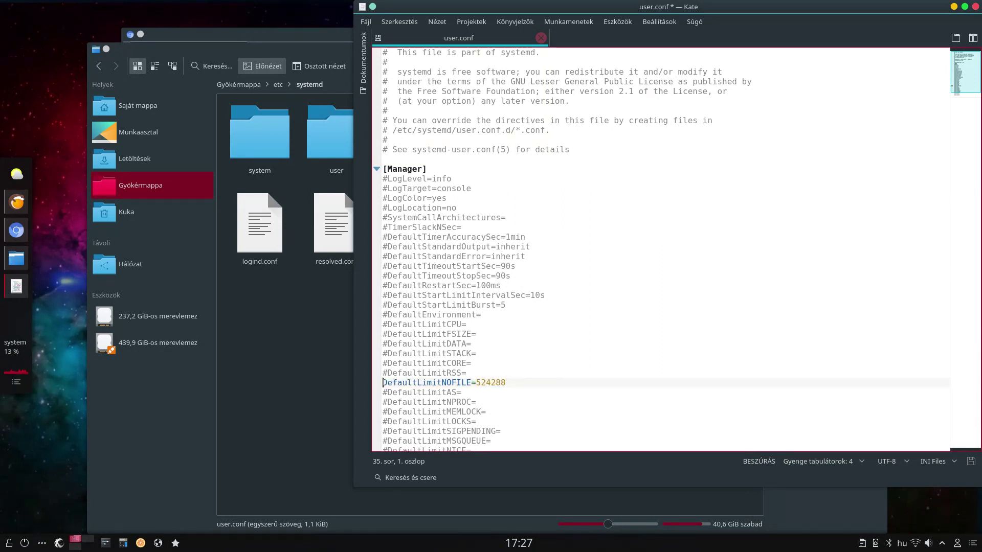
- Save user.conf, entering the root password to authorise the change, and close the file's window
left_click(365, 23)
left_click(394, 111)
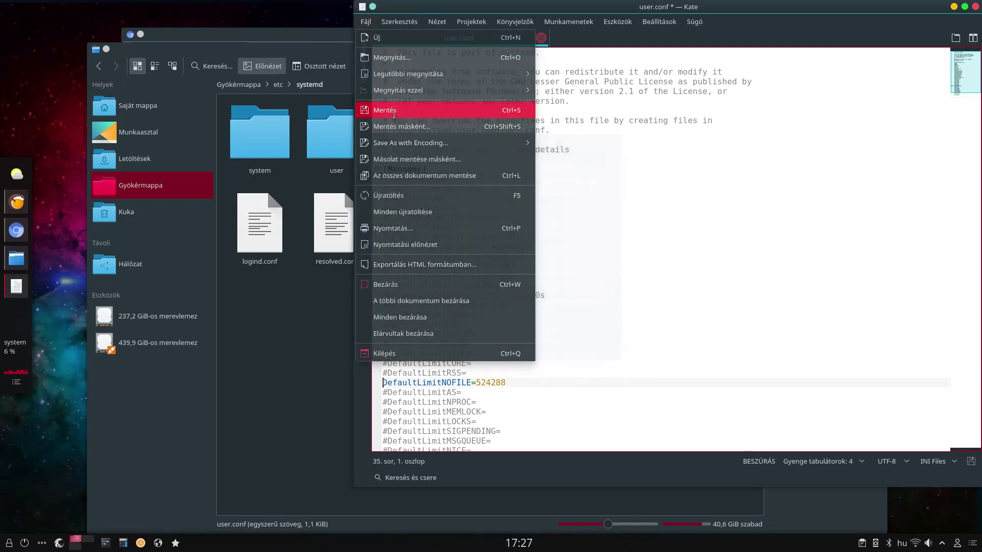
type("••••")
key("Return")
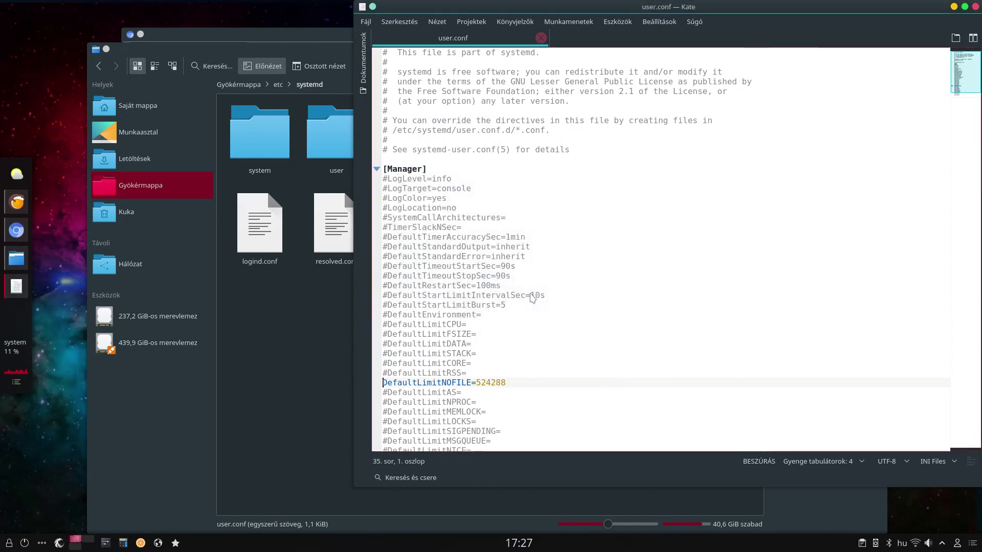
left_click(975, 7)
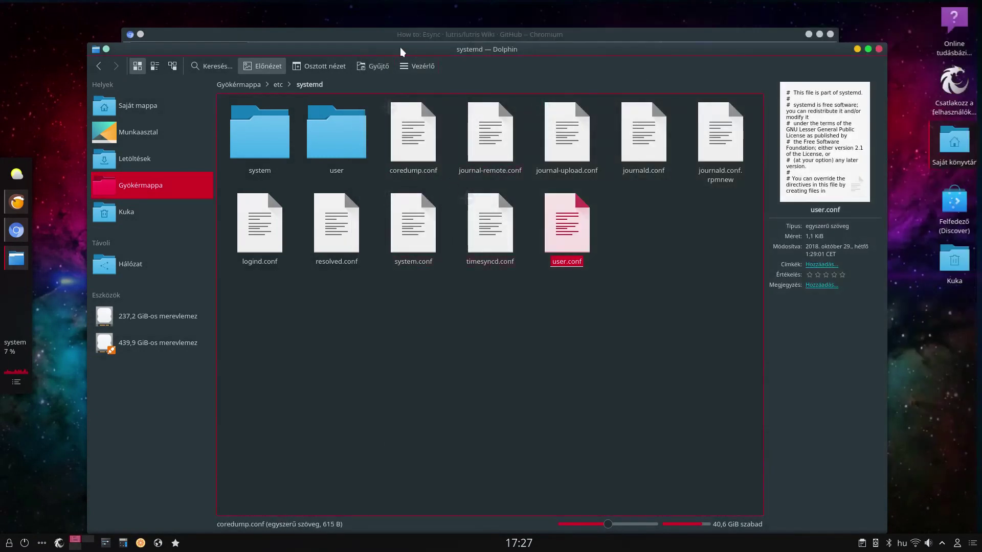
- Return to the Esync how-to in Chromium and highlight limits.conf in the /etc/security path under Modifying ulimits.conf
left_click(382, 35)
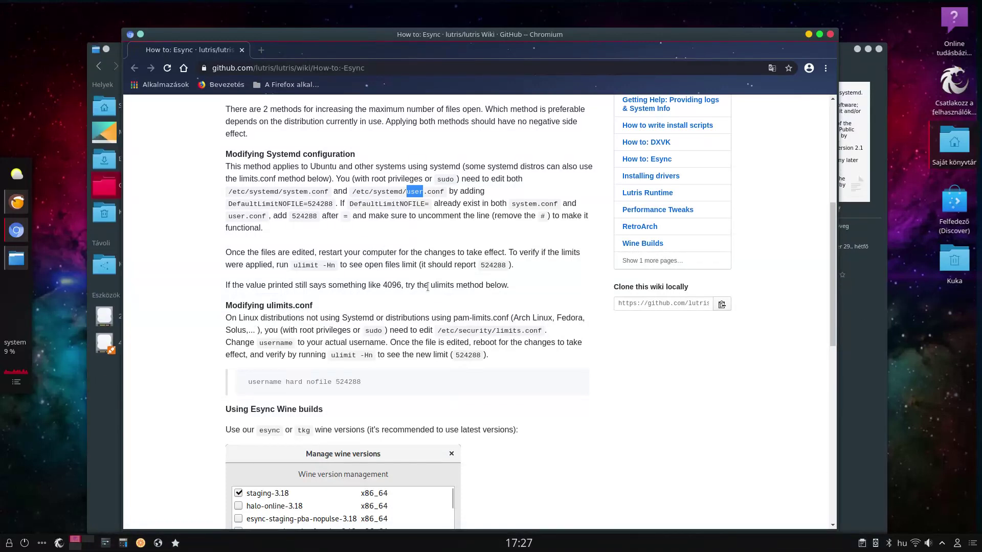
left_click(519, 329)
left_click_drag(496, 331, 541, 333)
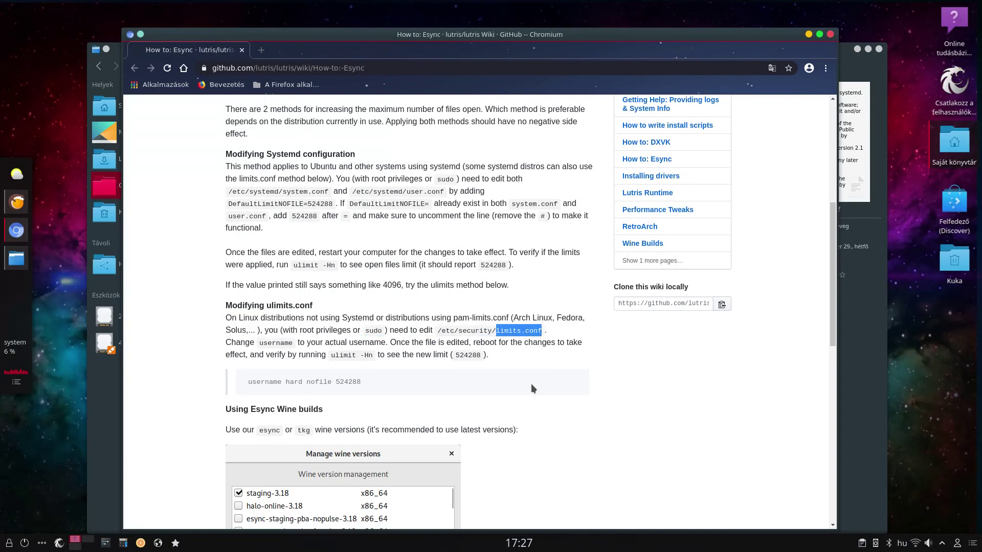
- Go to the /etc/security folder in Dolphin and open limits.conf in Kate
left_click(845, 361)
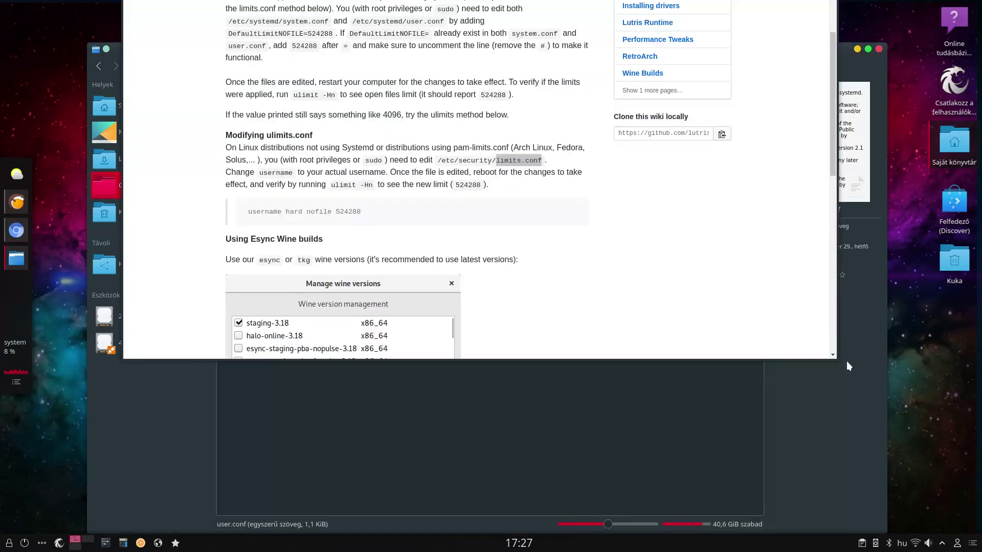
left_click(343, 90)
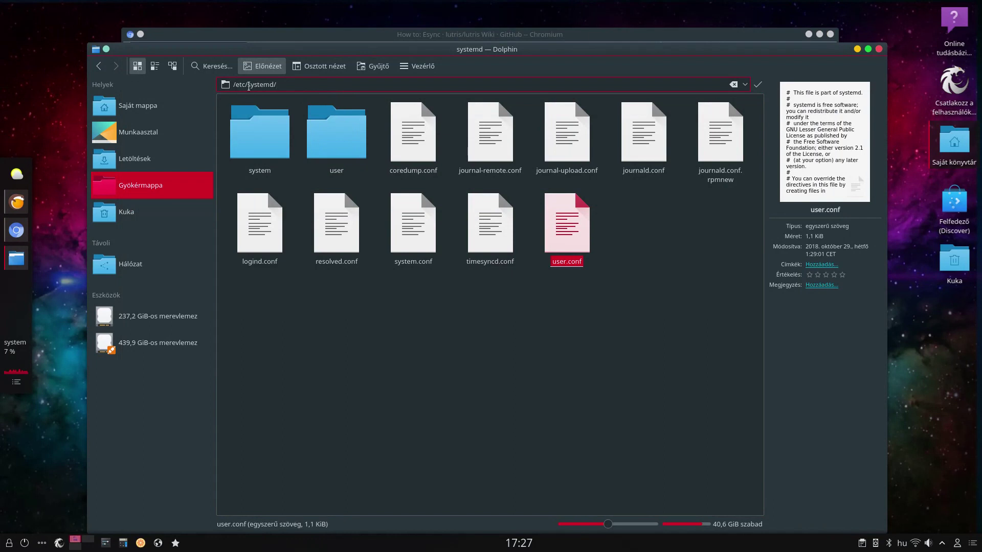
left_click_drag(250, 85, 279, 85)
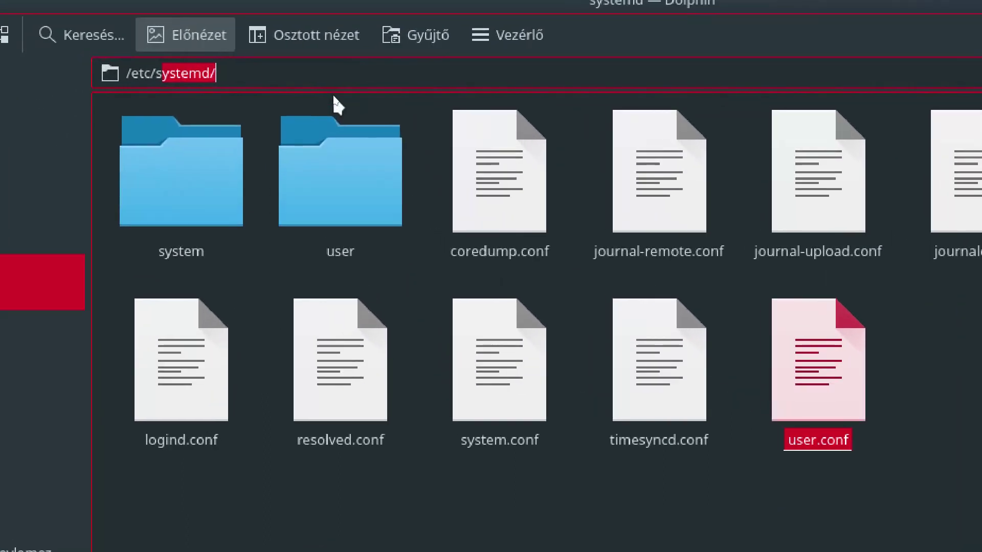
type("se")
key("BackSpace")
key("BackSpace")
type("ec")
key("Down")
key("Return")
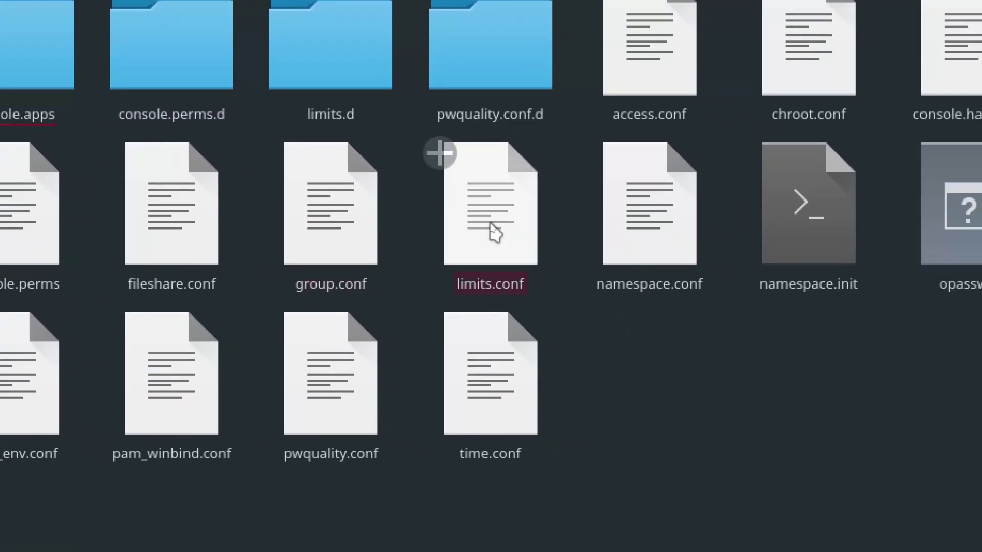
left_click(493, 233)
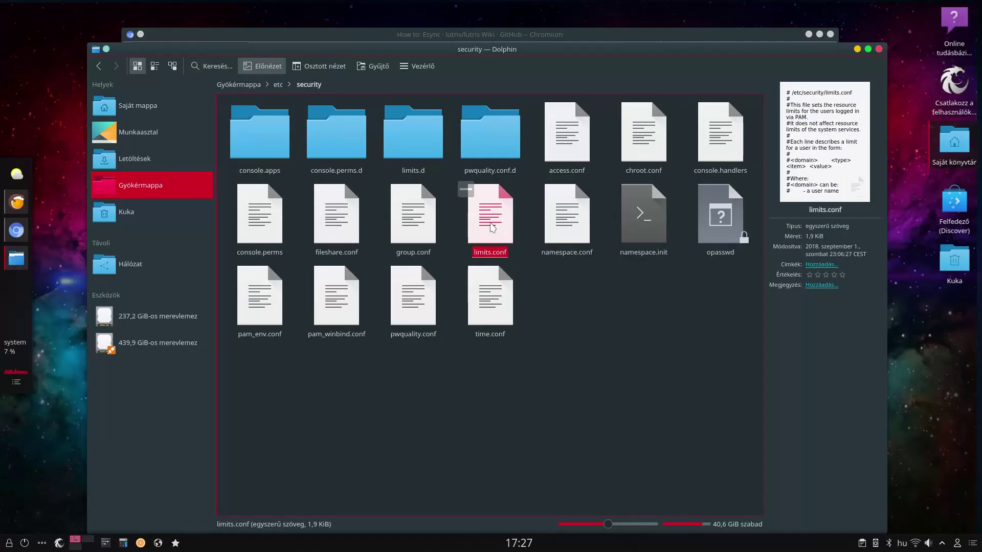
double_click(492, 227)
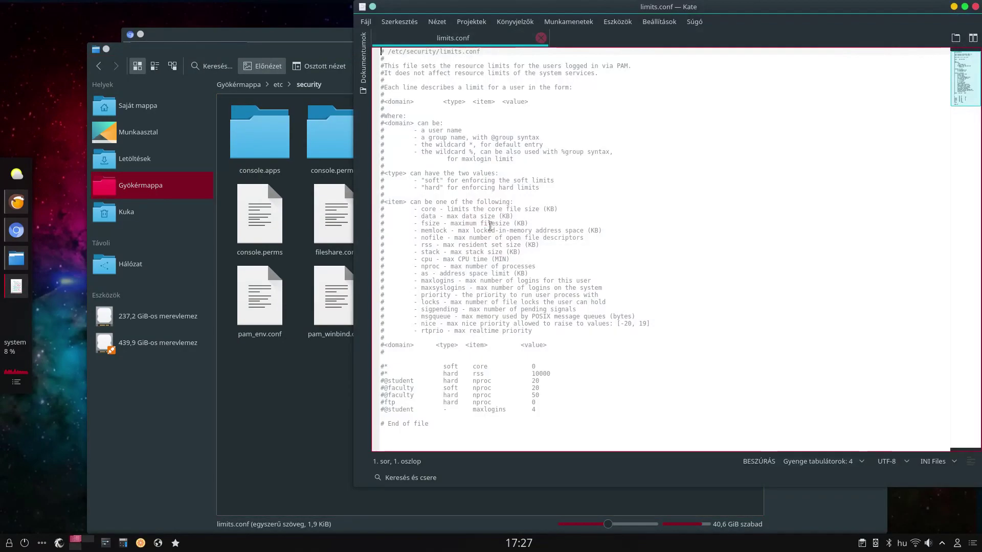
- Insert two blank lines above the "# End of file" comment in limits.conf
left_click(393, 416)
key("Return")
key("Return")
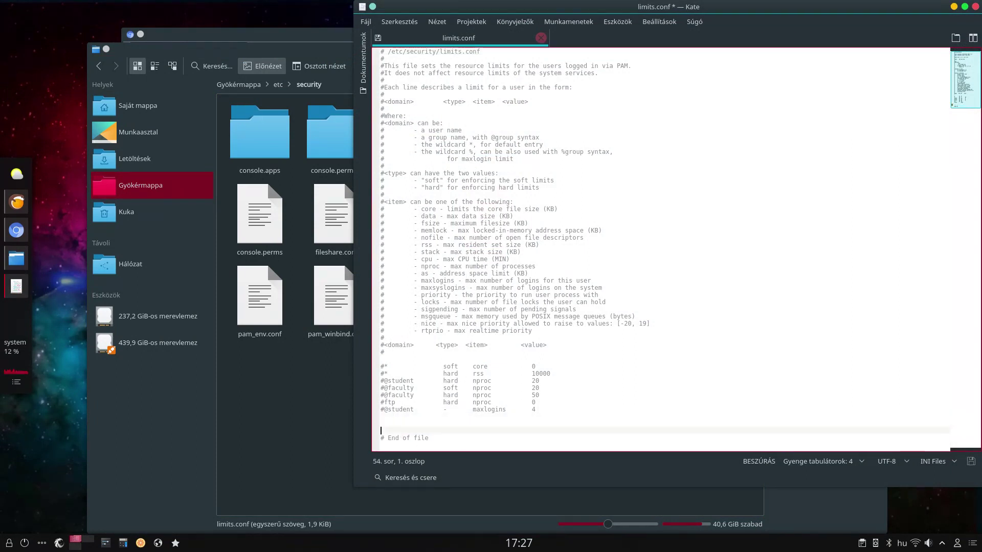
scroll(431, 415, "up", 5)
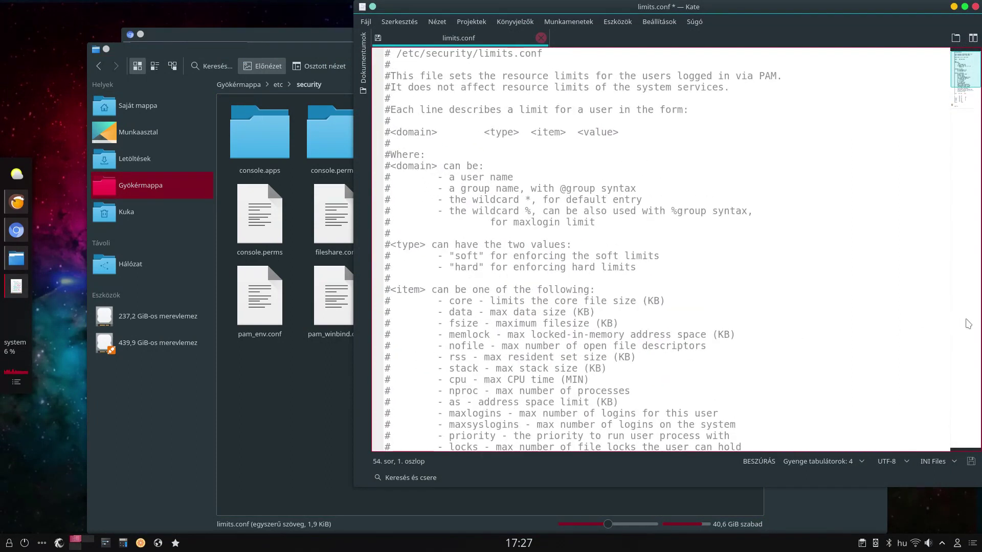
scroll(431, 415, "down", 7)
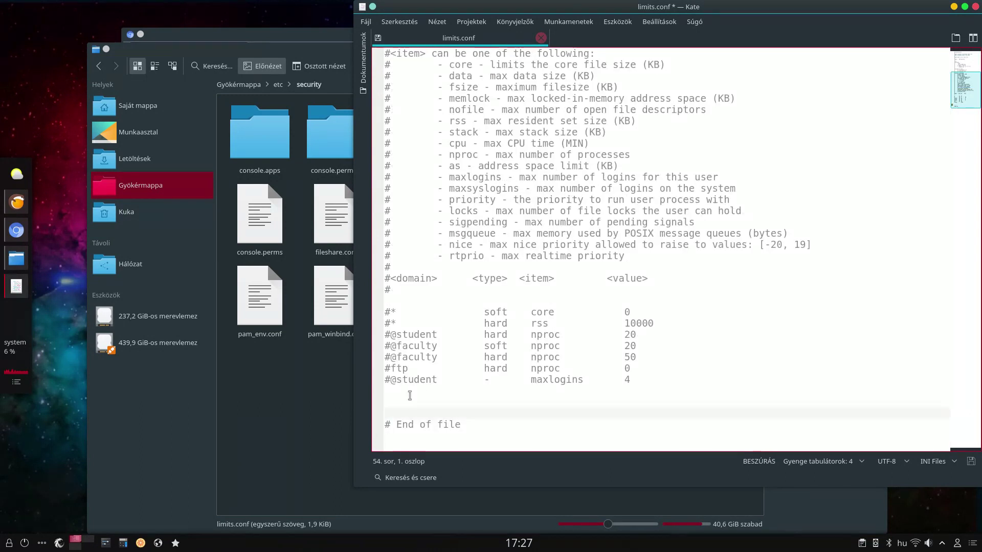
- Copy the line "username hard nofile 524288" from the Esync how-to in Chromium and return to the blank line in limits.conf
left_click(16, 231)
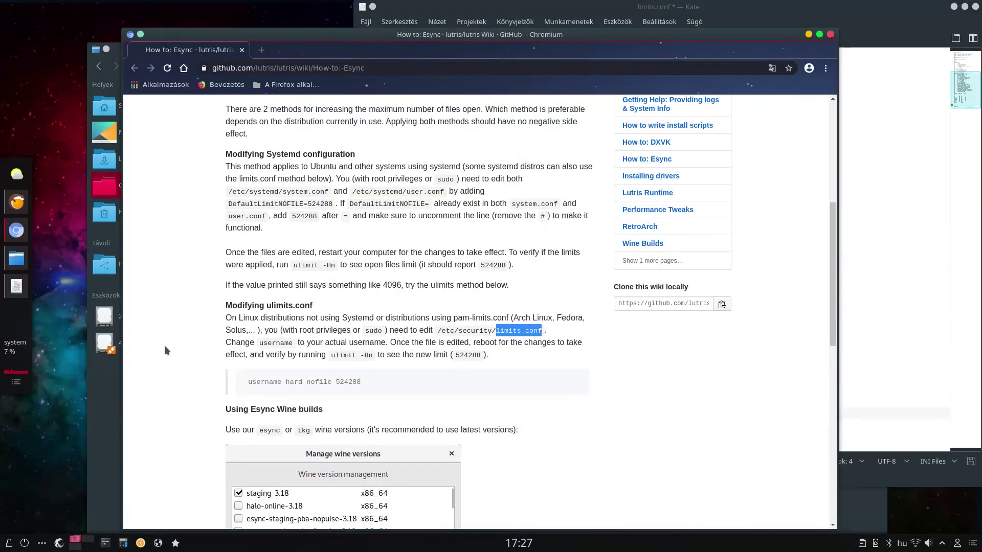
left_click(249, 382)
left_click_drag(249, 382, 349, 385)
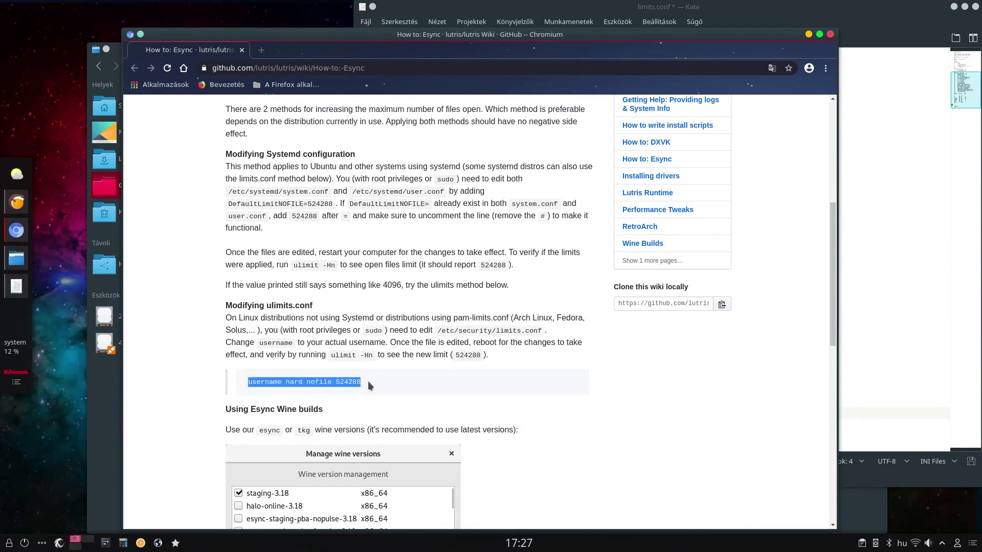
right_click(364, 390)
left_click(365, 390)
key("alt+Tab")
left_click(422, 403)
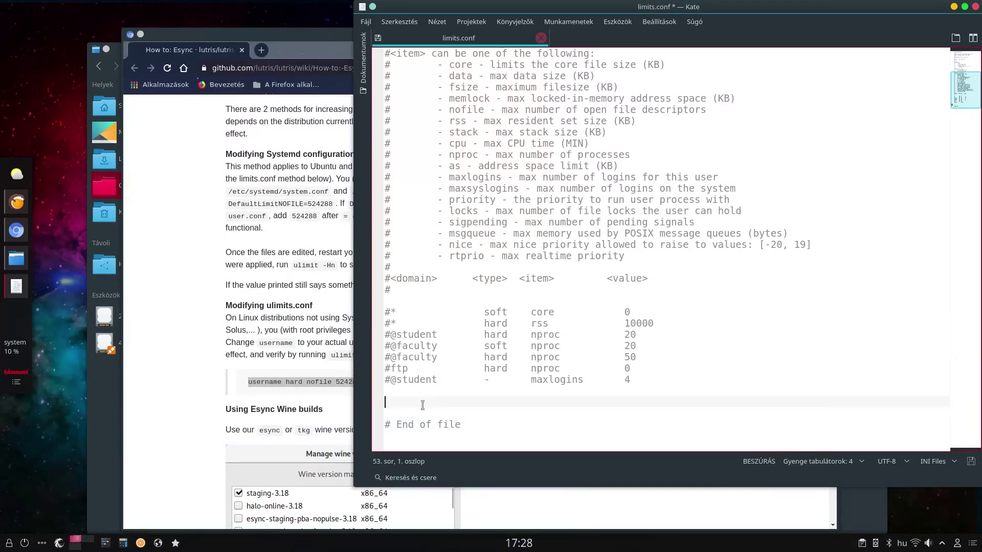
- Add the line "build hard nofile 524288" to limits.conf, pasting the copied text and removing its "username" placeholder
type("build")
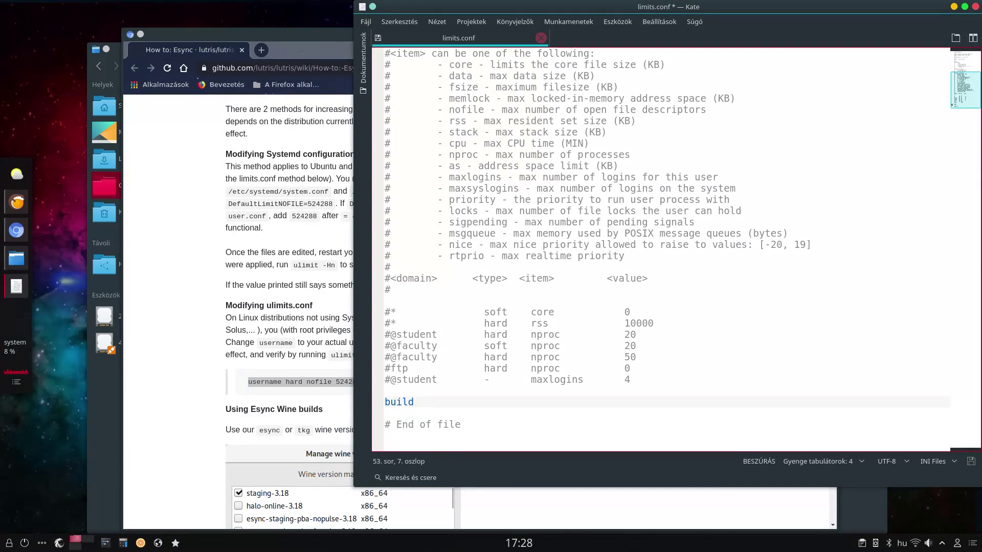
middle_click(422, 405)
left_click_drag(419, 401, 464, 403)
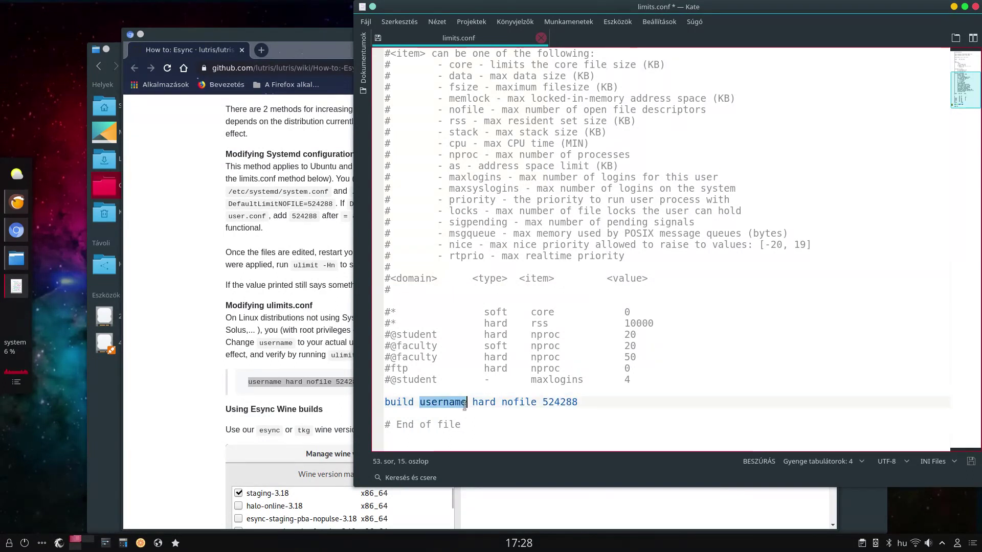
key("BackSpace")
key("Delete")
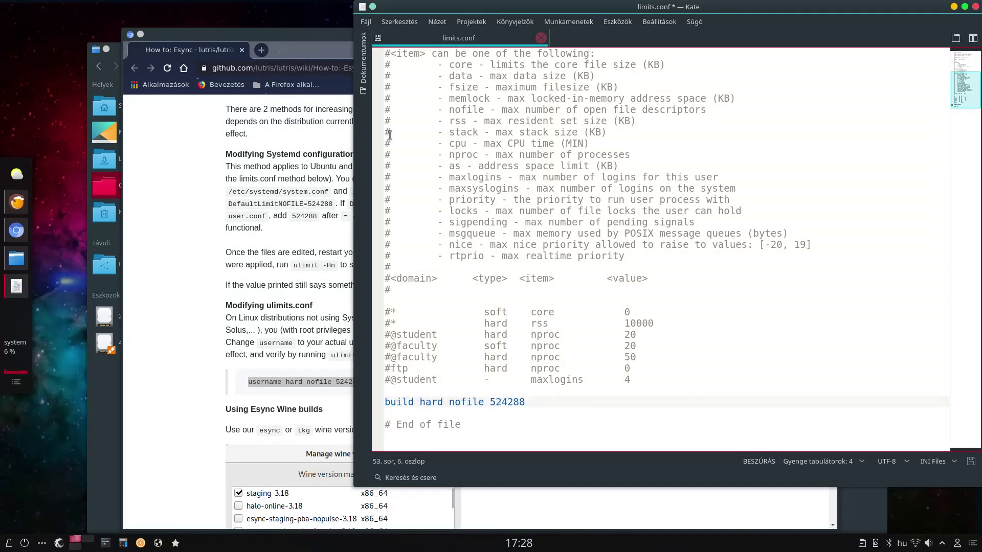
- Save limits.conf, entering the root password to authorise the change, and close the file's window
left_click(365, 22)
left_click(379, 112)
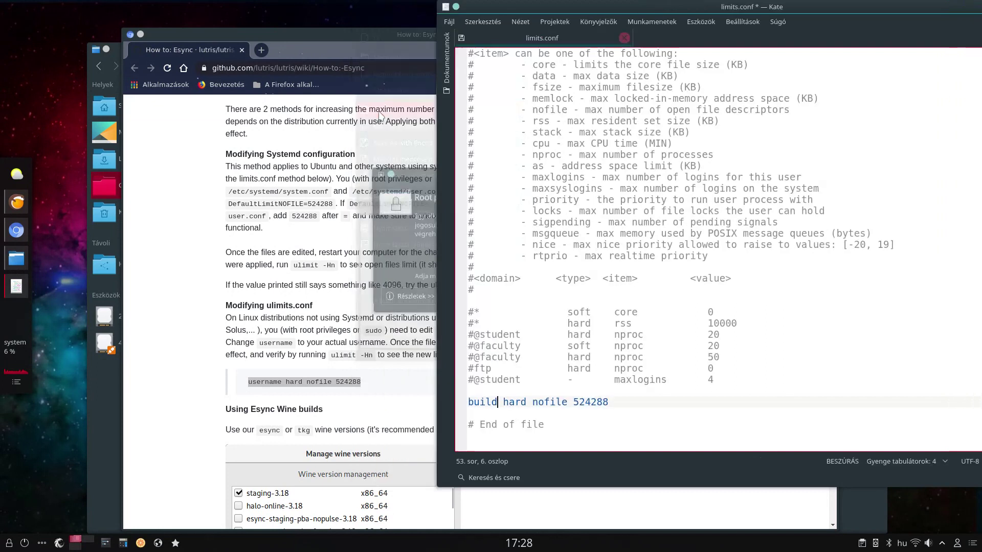
type("•")
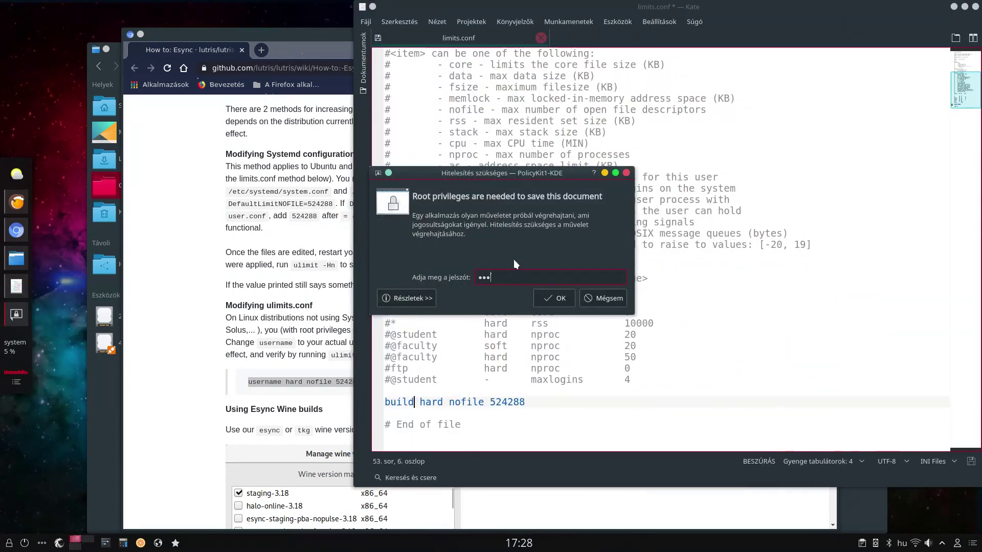
key("Return")
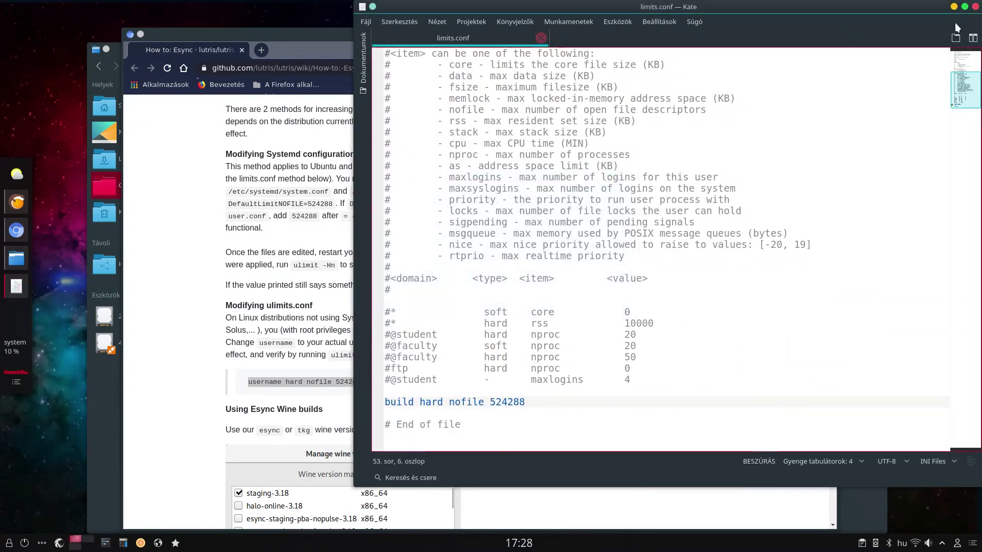
left_click(975, 7)
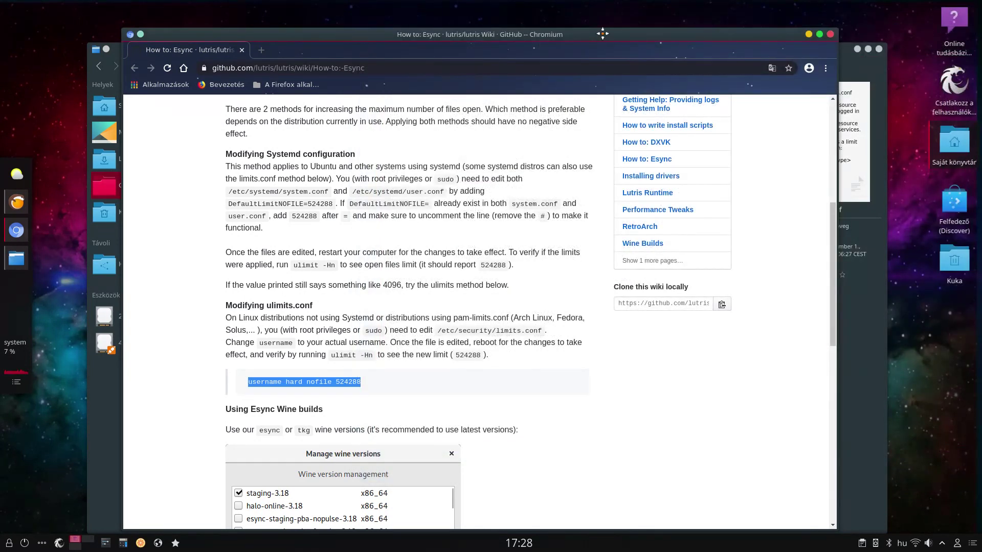
- Close the Chromium and Dolphin windows and dismiss the limits warning in Lutris
left_click_drag(602, 33, 616, 14)
left_click(844, 13)
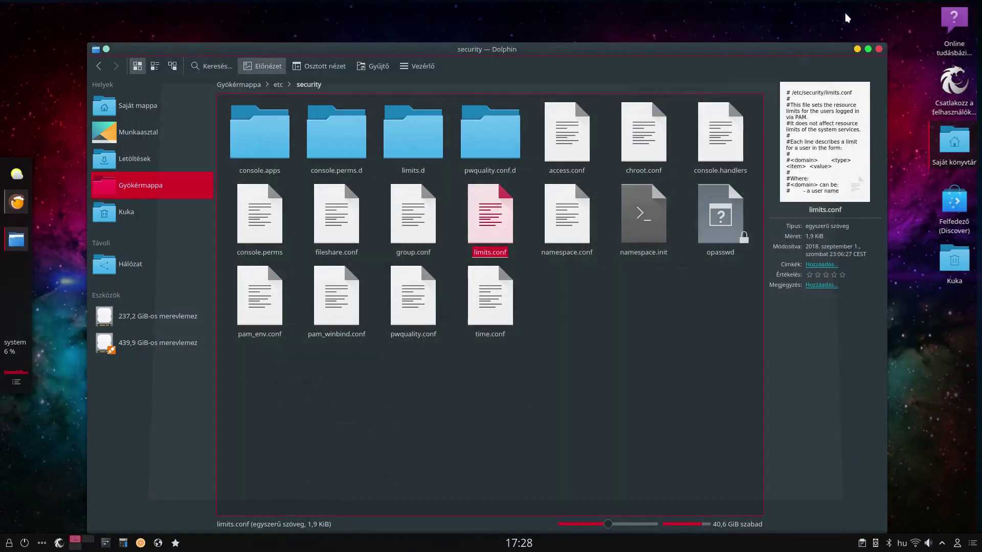
left_click(877, 50)
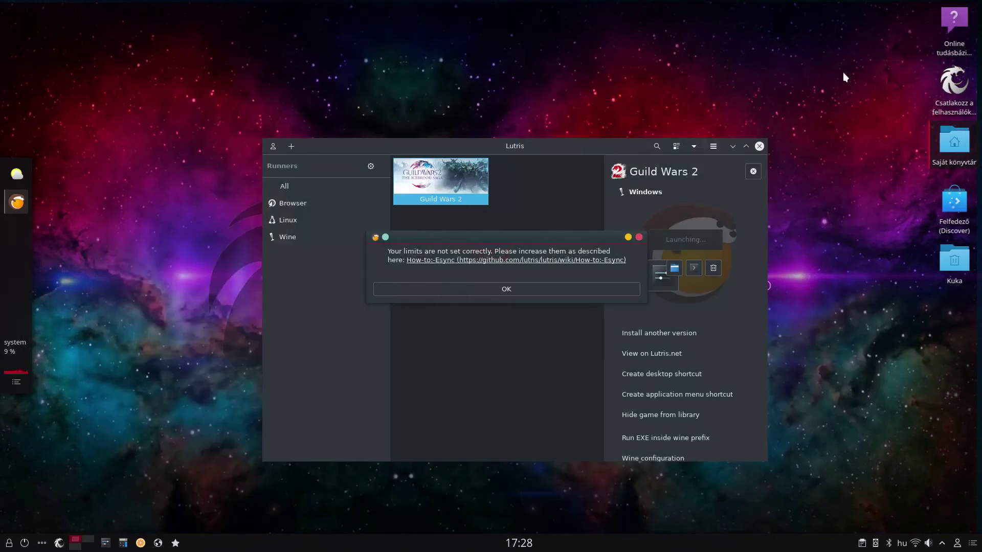
left_click(520, 288)
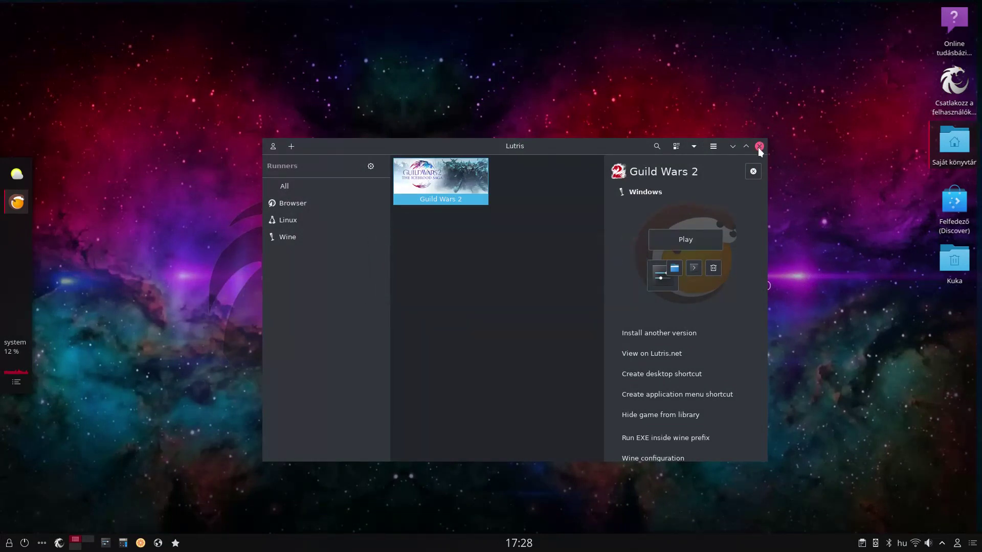
- Close the Lutris window and bring up the options for ending the current session
left_click(759, 147)
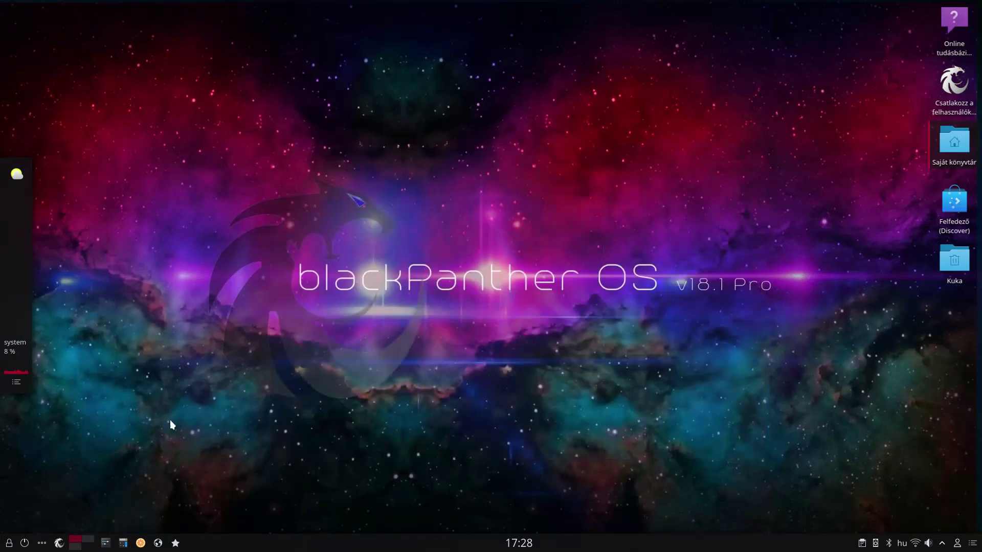
left_click(24, 543)
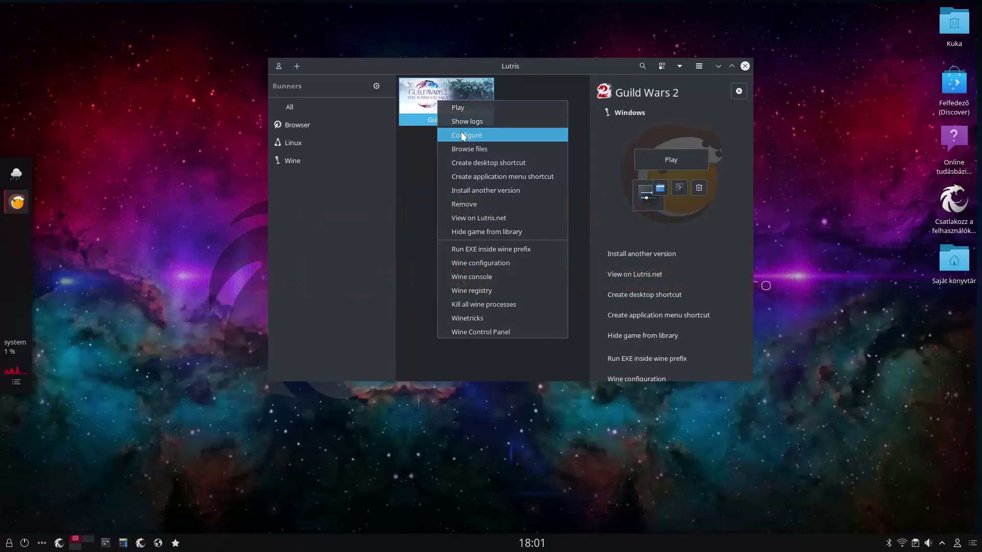
- Open the Guild Wars 2 configuration in Lutris and set its Wine version to tkg-4.6-x86_64
left_click(462, 135)
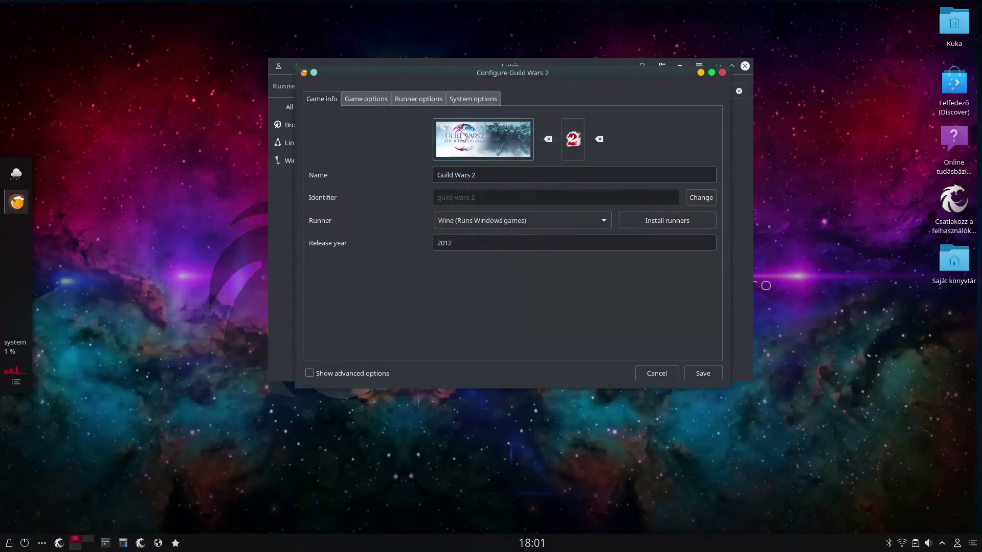
left_click(367, 98)
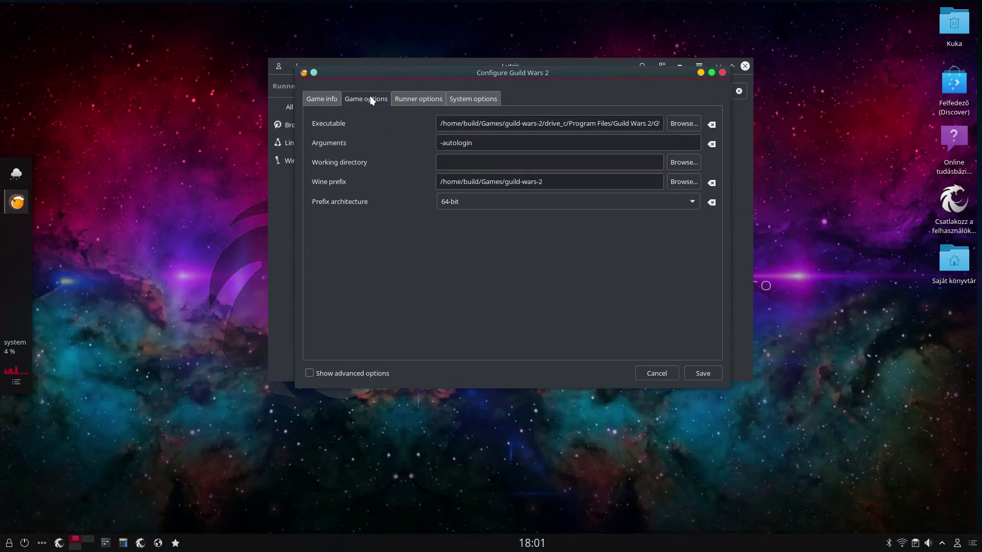
left_click(416, 101)
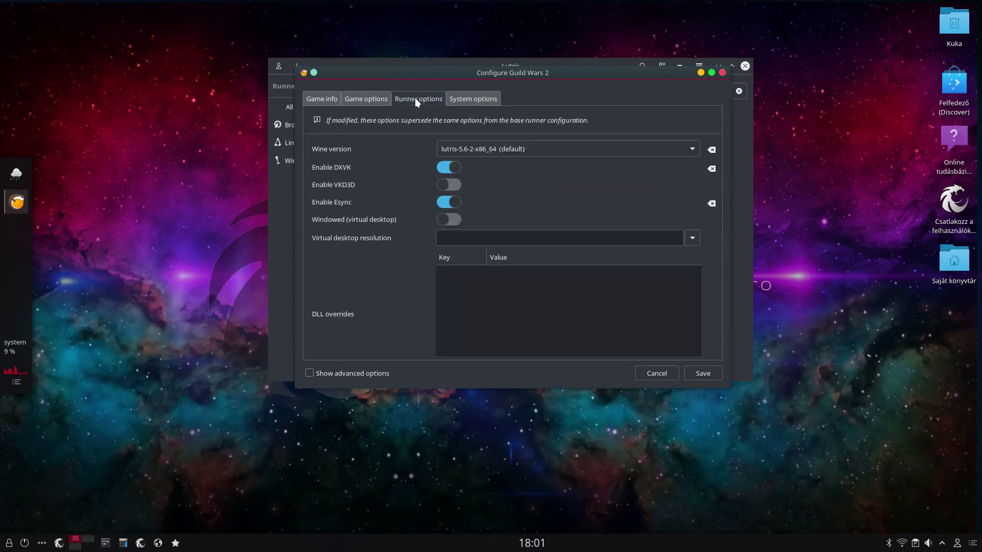
left_click(517, 149)
left_click(480, 164)
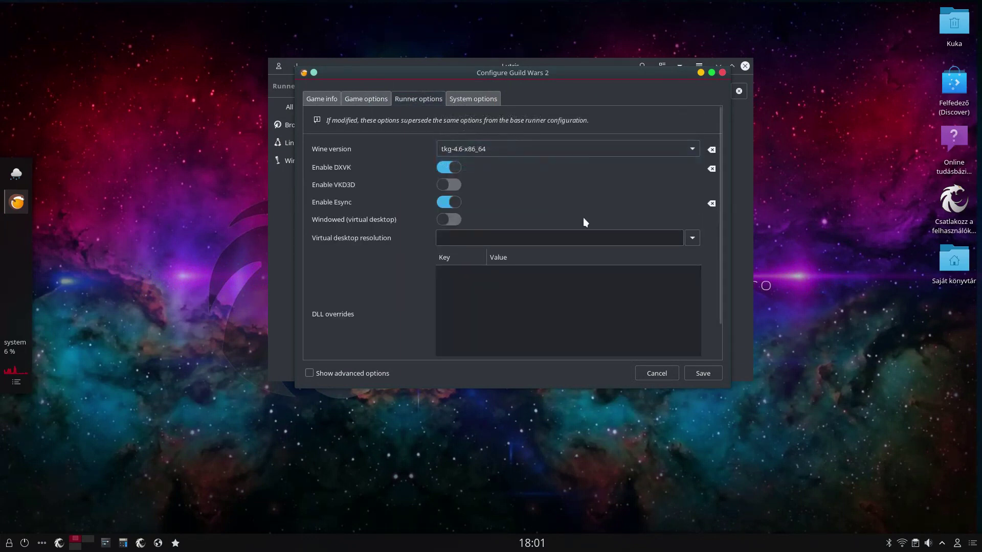
- Set the game's output debugging info to Enabled and save the Guild Wars 2 configuration
scroll(721, 275, "down", 2)
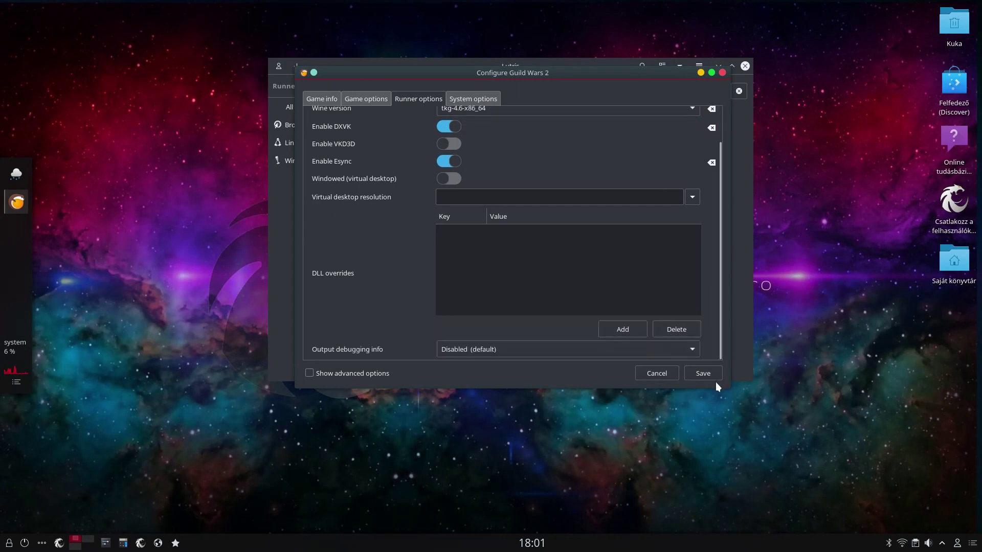
left_click(535, 348)
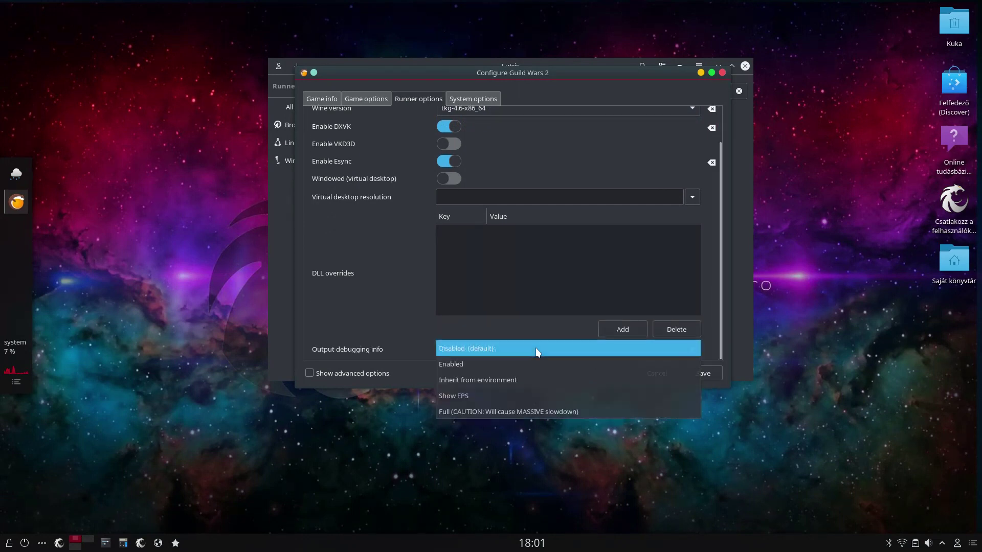
left_click(450, 367)
left_click(720, 376)
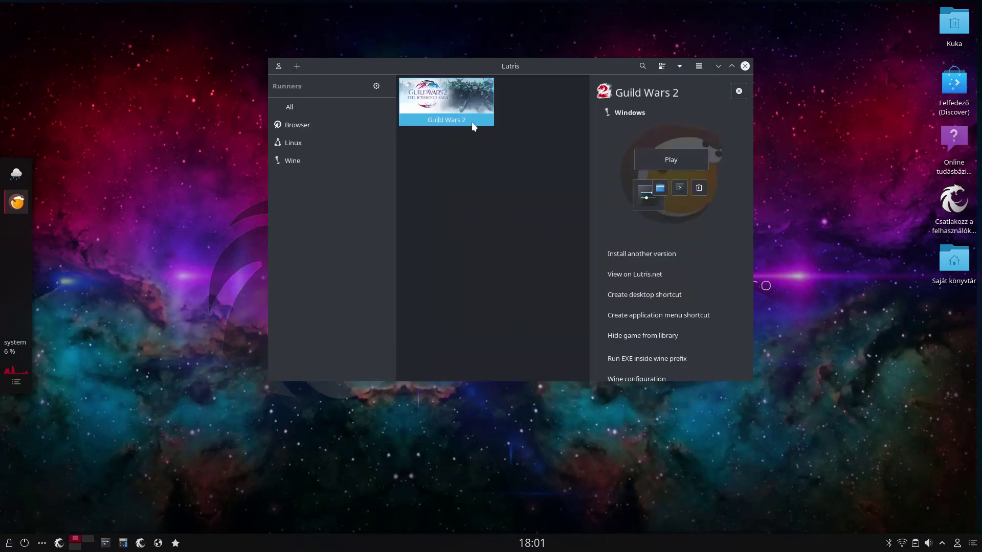
- Launch Guild Wars 2 from Lutris with its log displayed and install the Wine Gecko package
right_click(464, 110)
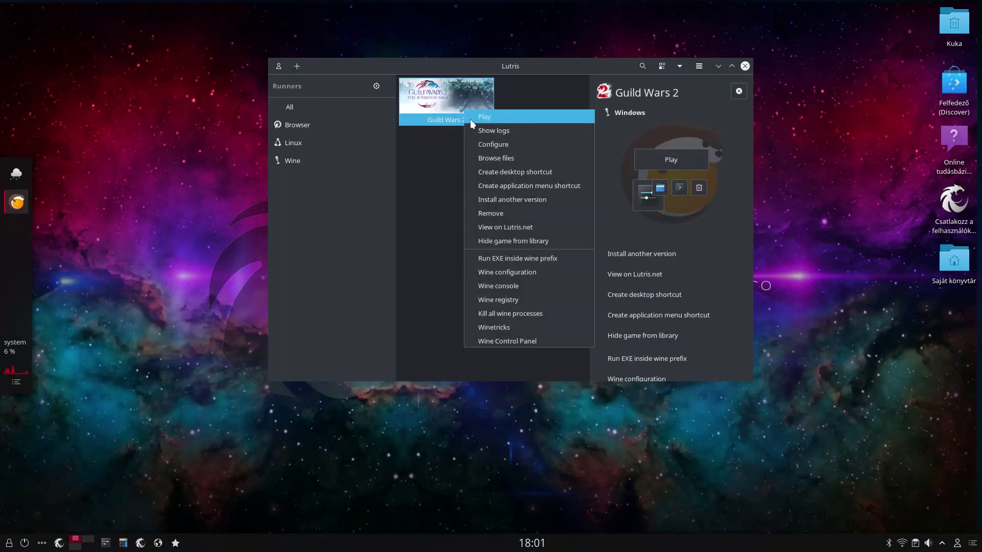
left_click(470, 120)
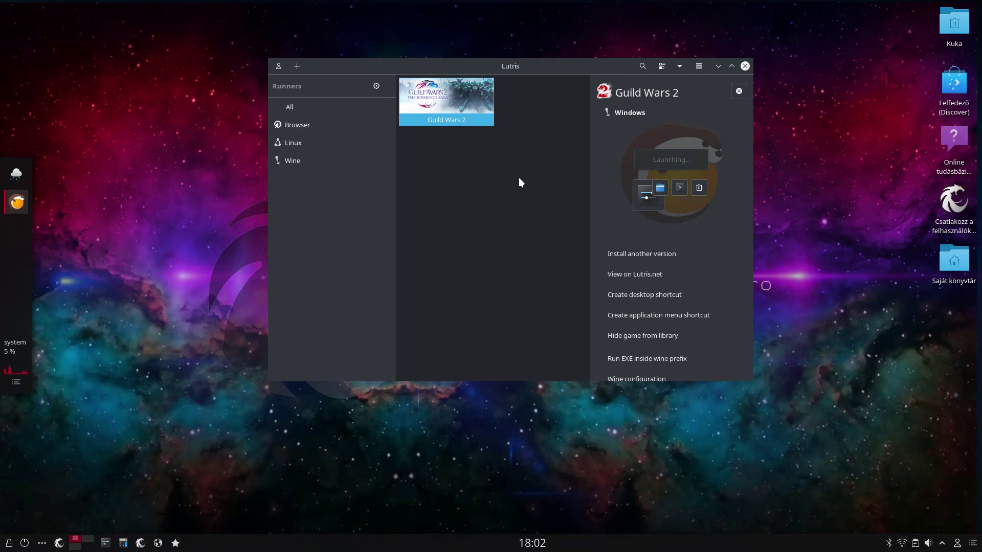
left_click(679, 189)
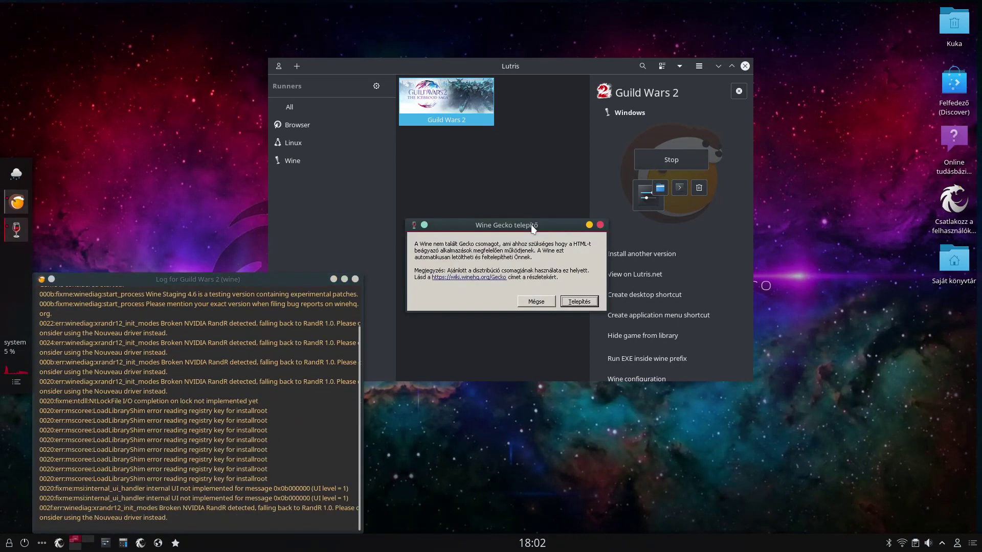
left_click(589, 303)
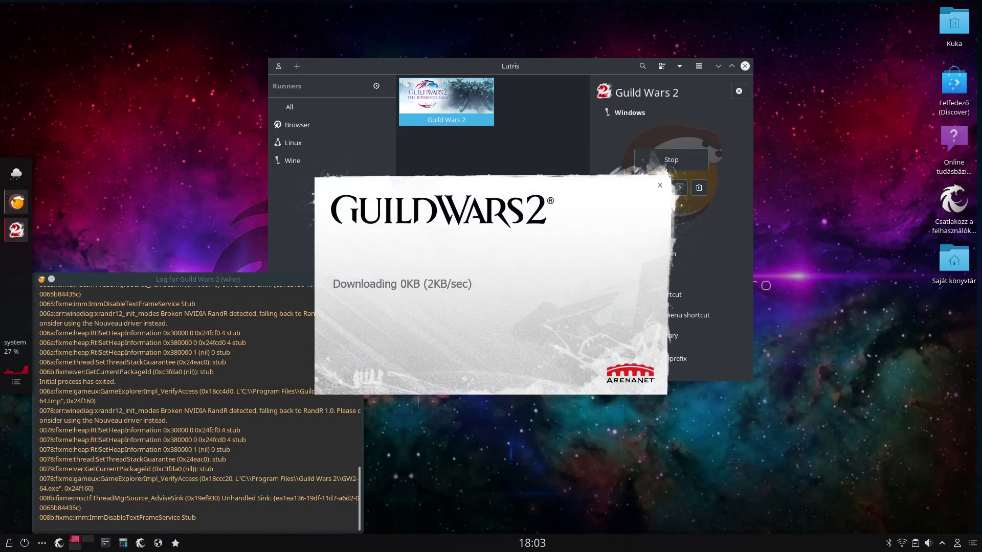
- Find and open NVIDIA X Server Settings, examine the NVIDIA driver version, and quit the program
left_click(59, 543)
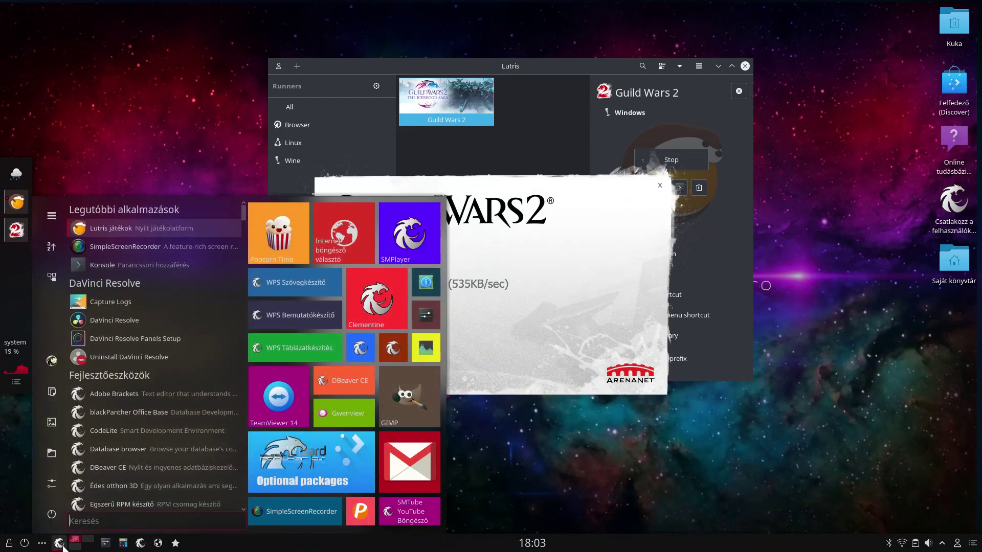
type("nvid")
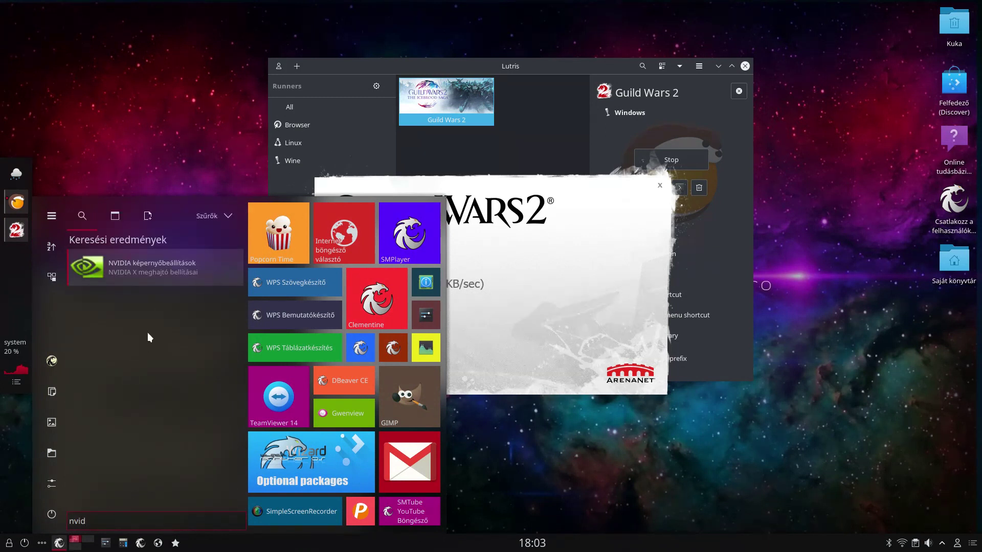
left_click(122, 263)
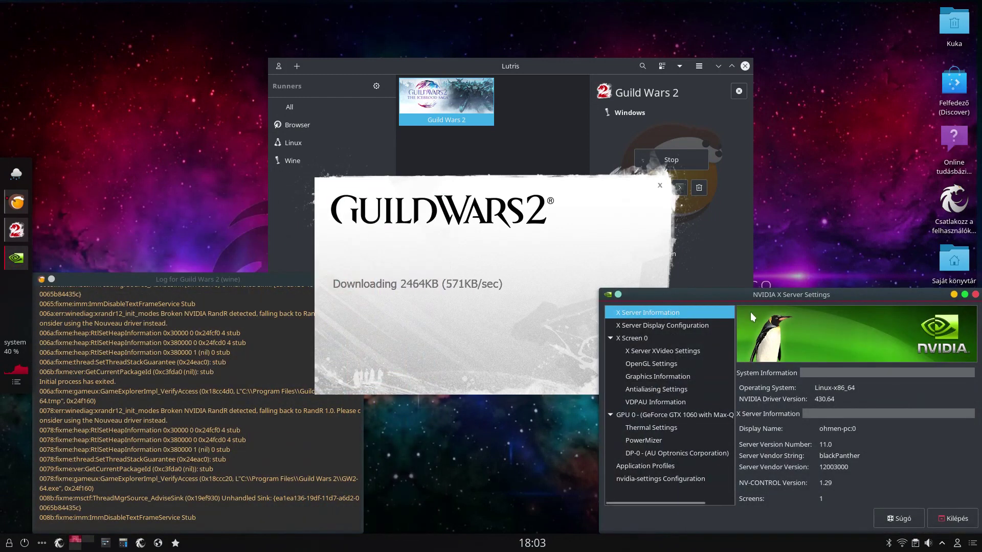
left_click_drag(763, 293, 730, 240)
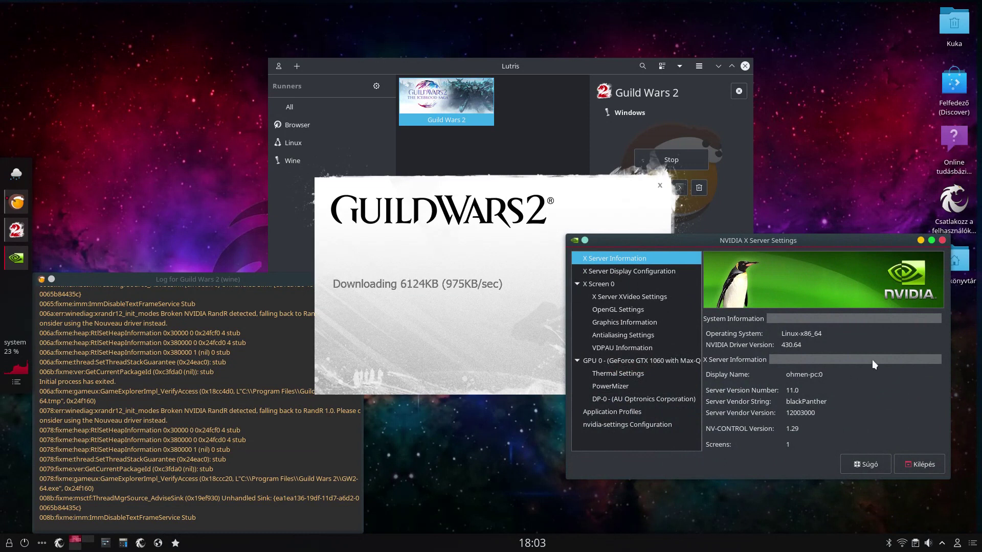
double_click(795, 343)
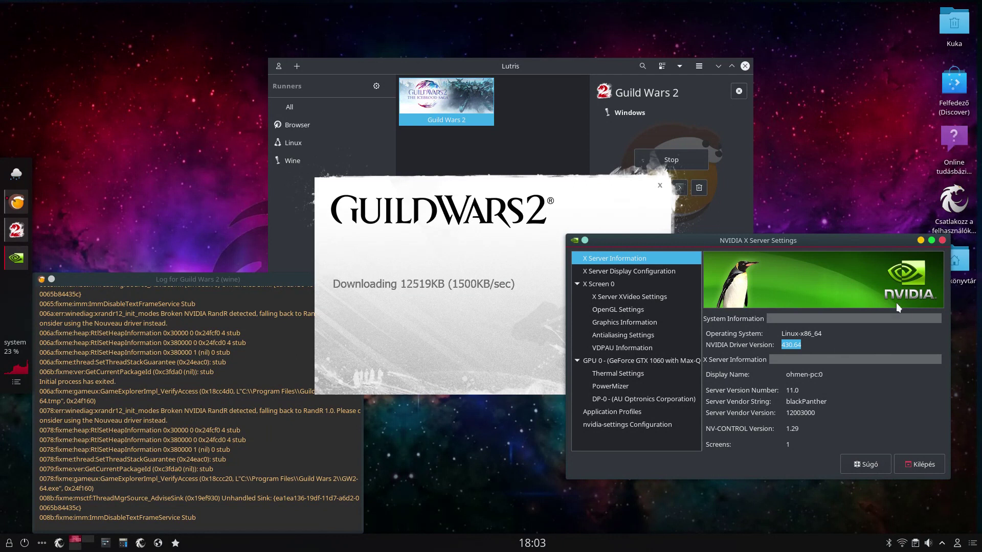
left_click(942, 241)
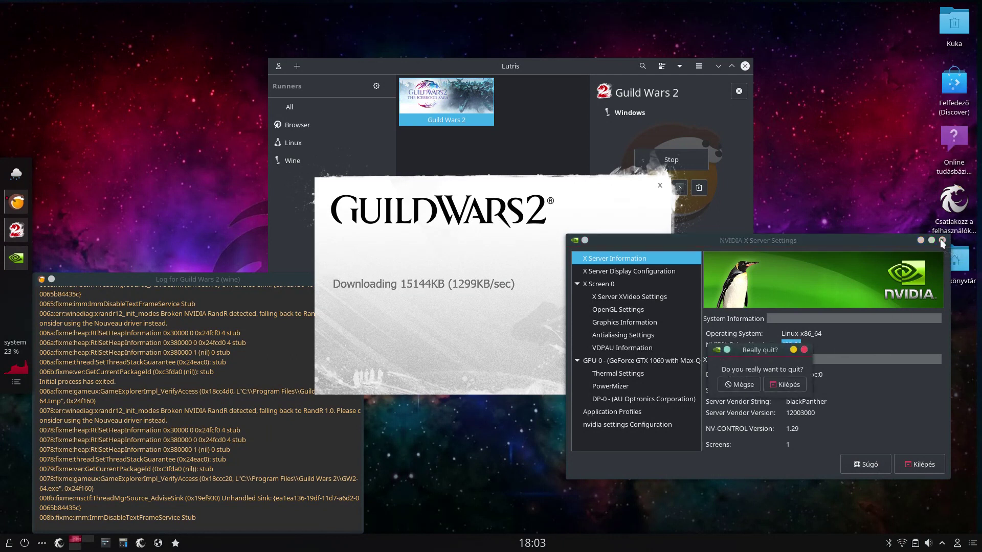
left_click(775, 384)
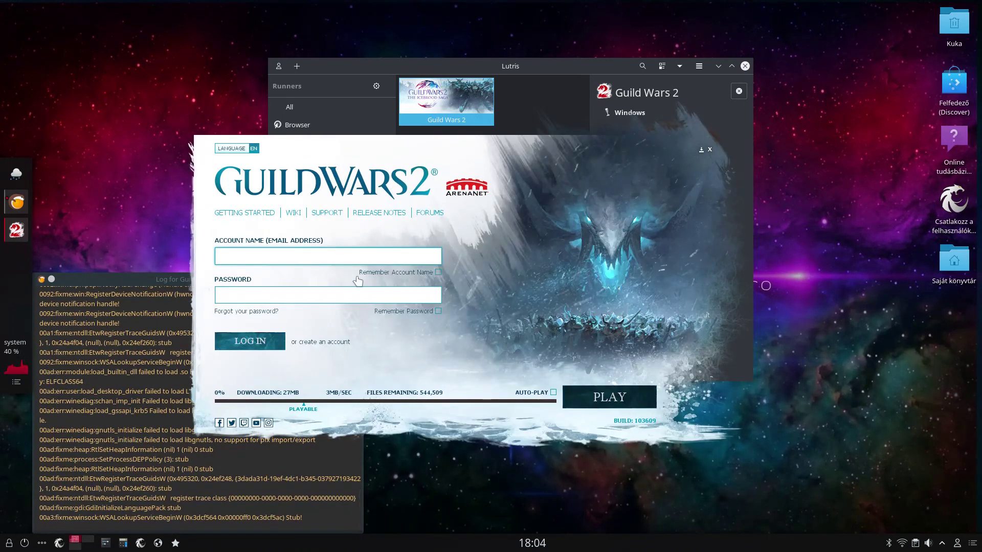
- Enter an account name in the Guild Wars 2 login form, and close the launcher and the game's log window
type("blackPanther.hu")
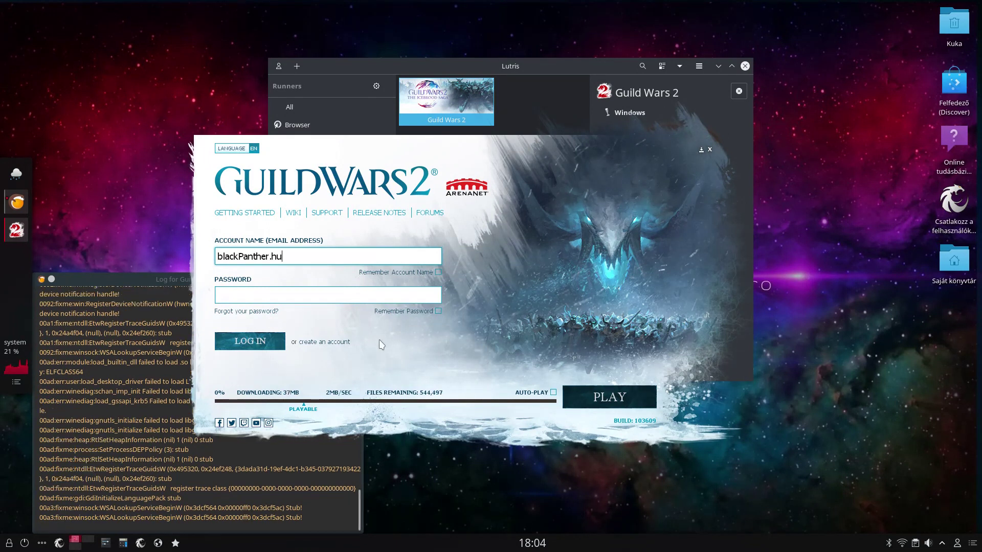
left_click(709, 150)
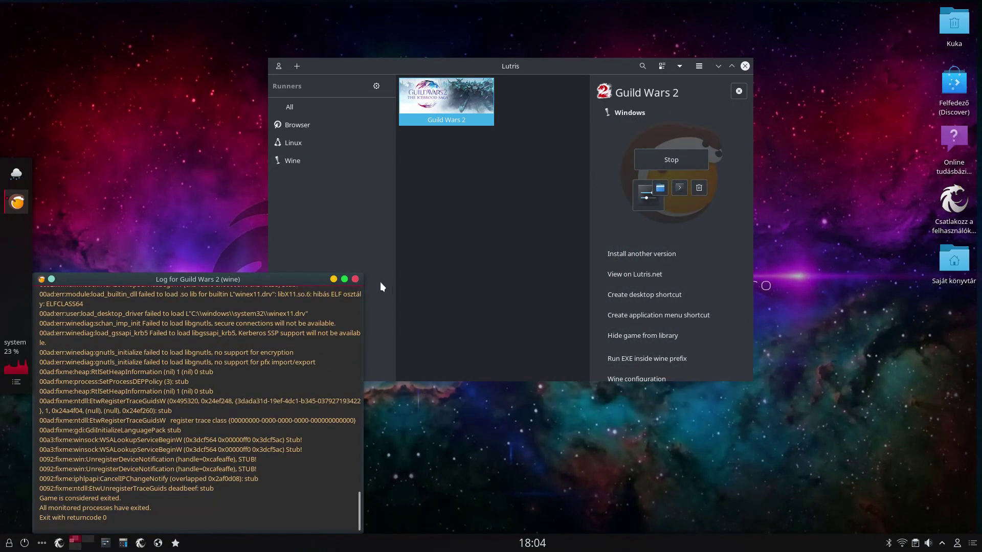
left_click(355, 279)
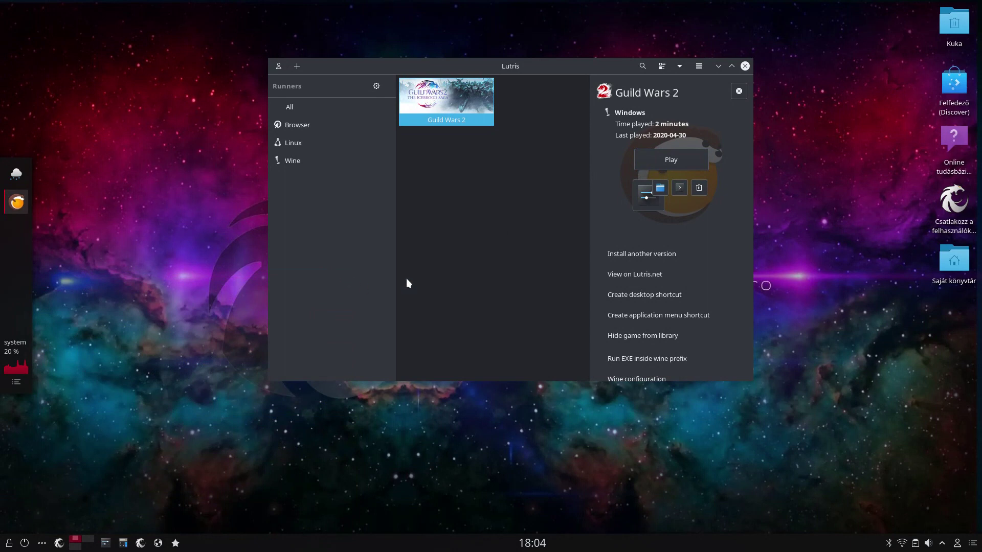
- Launch Guild Wars 2 again as a test, and close its launcher and Lutris
left_click(662, 164)
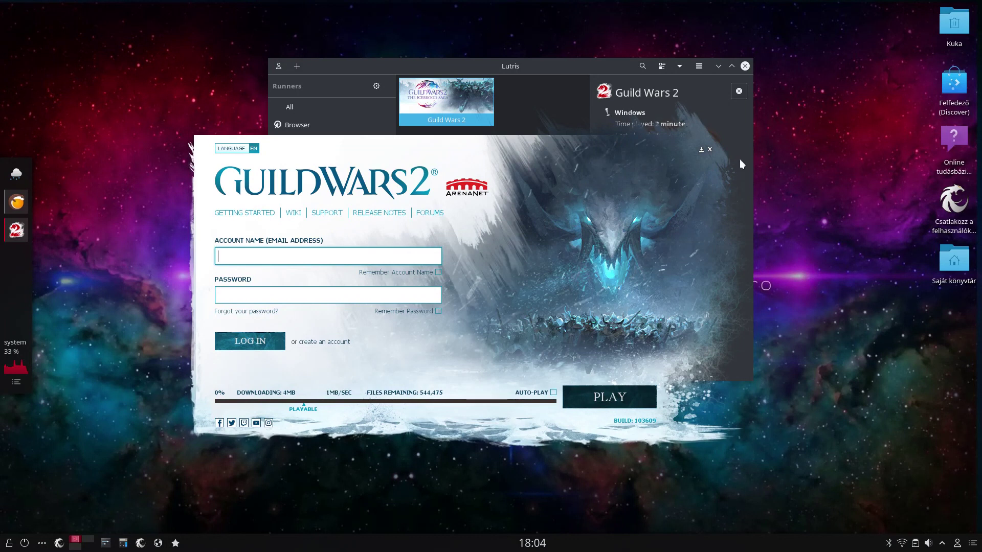
left_click(709, 150)
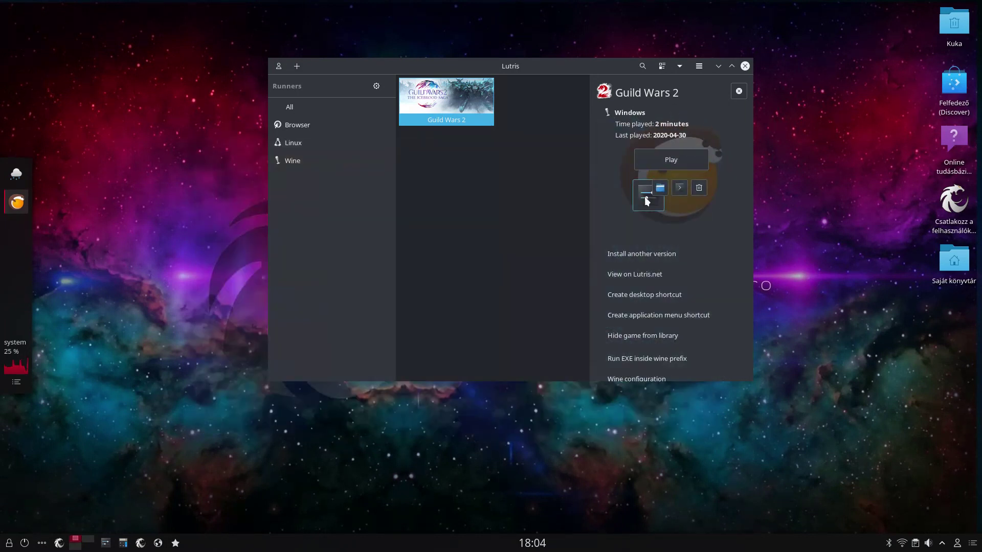
left_click(744, 66)
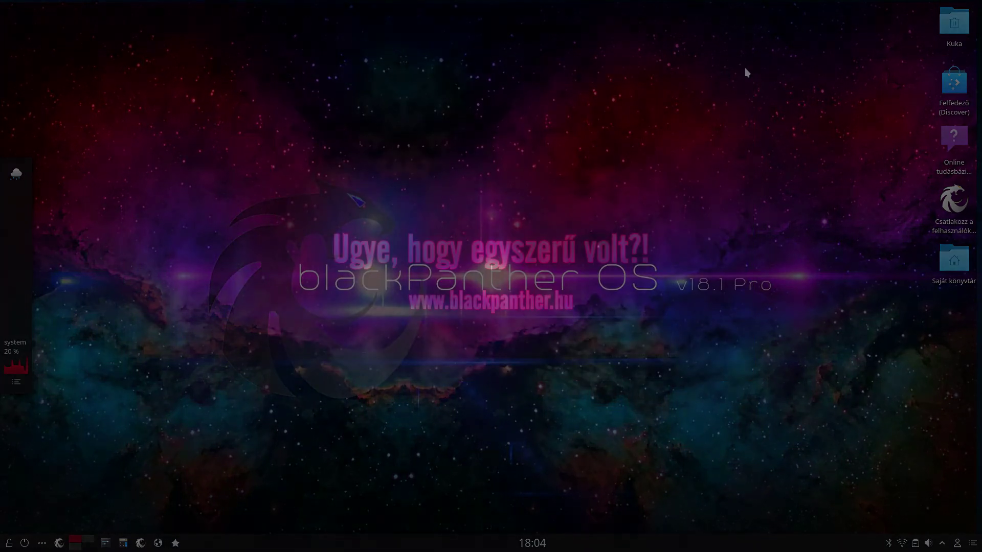